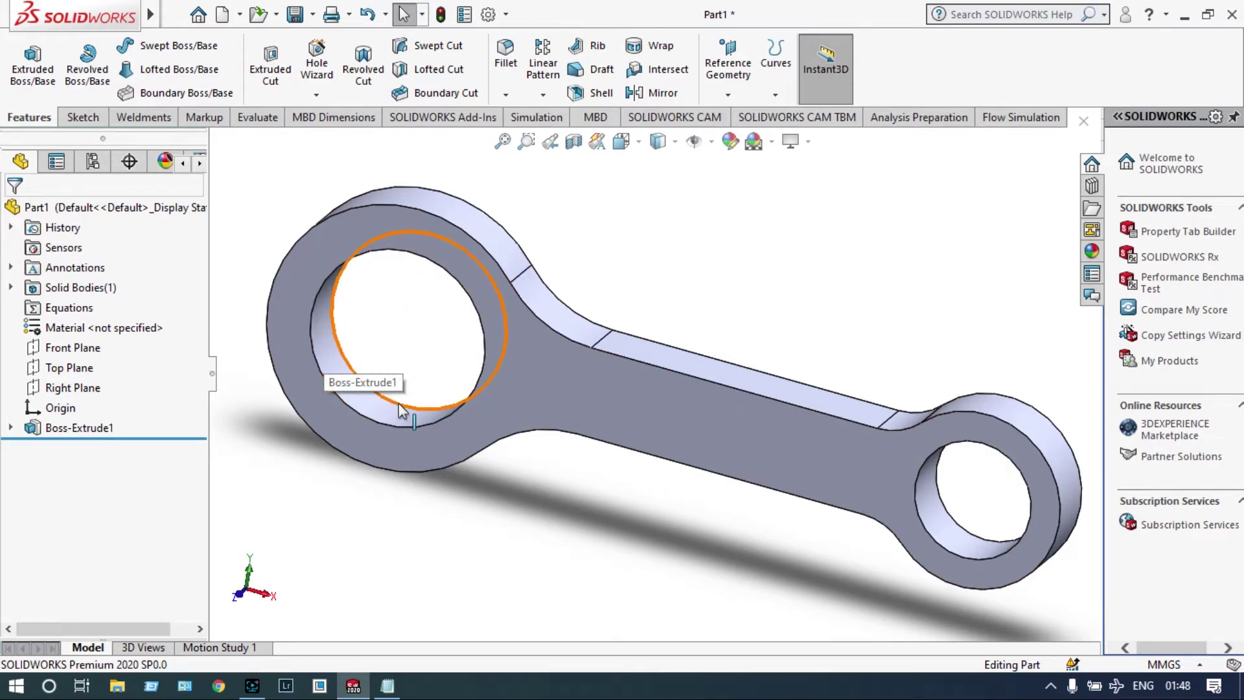
Orbit the connecting rod through top-down, tilted and side views to inspect its faces and holes
middle_drag(551, 528, 594, 481)
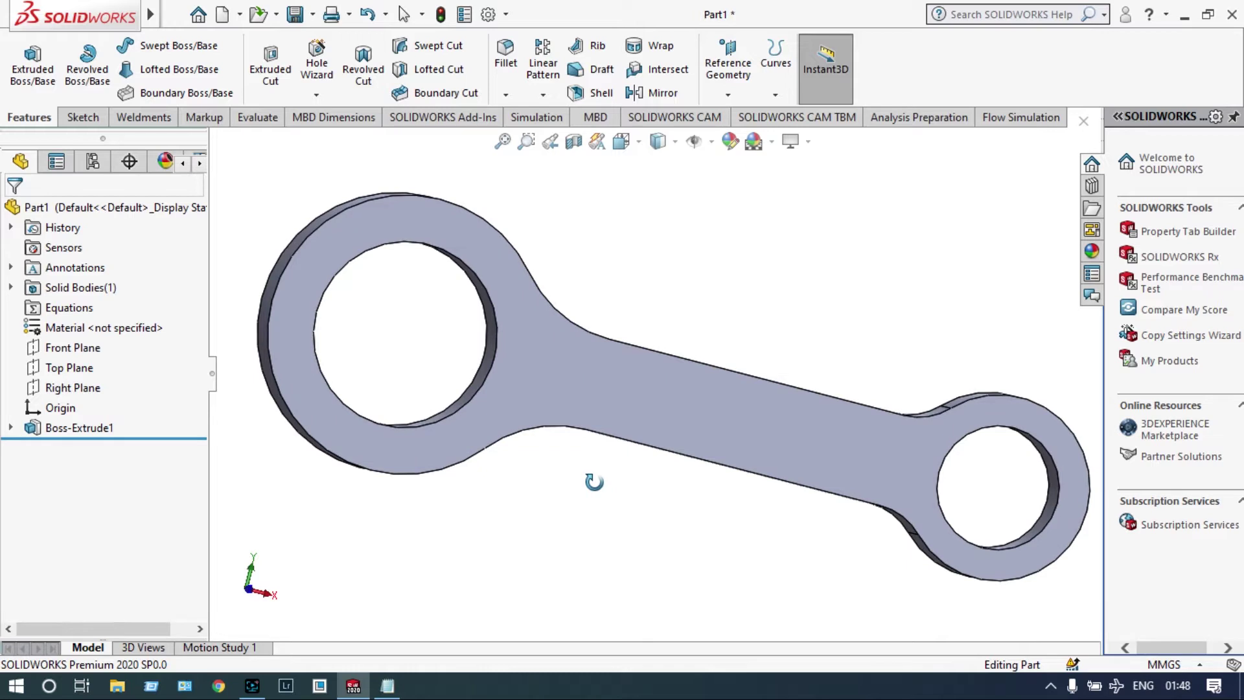
key(Escape)
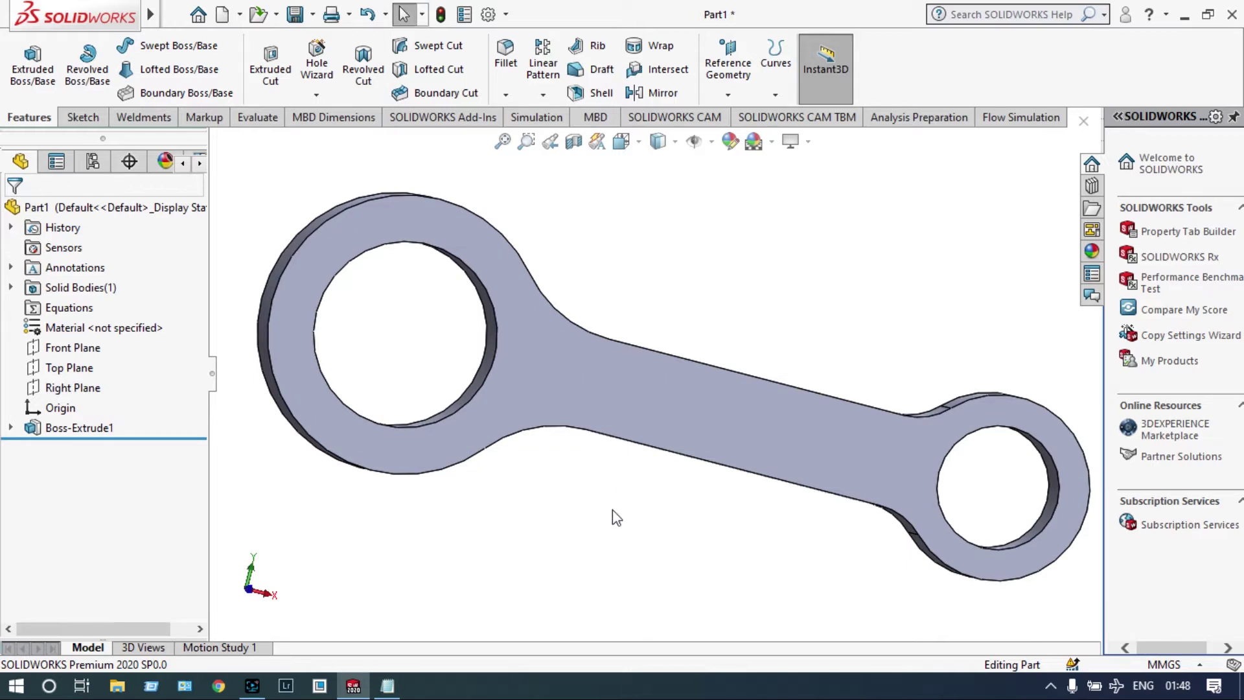
mouse_move(613, 510)
middle_down()
mouse_move(594, 536)
mouse_move(584, 530)
mouse_move(587, 544)
middle_up()
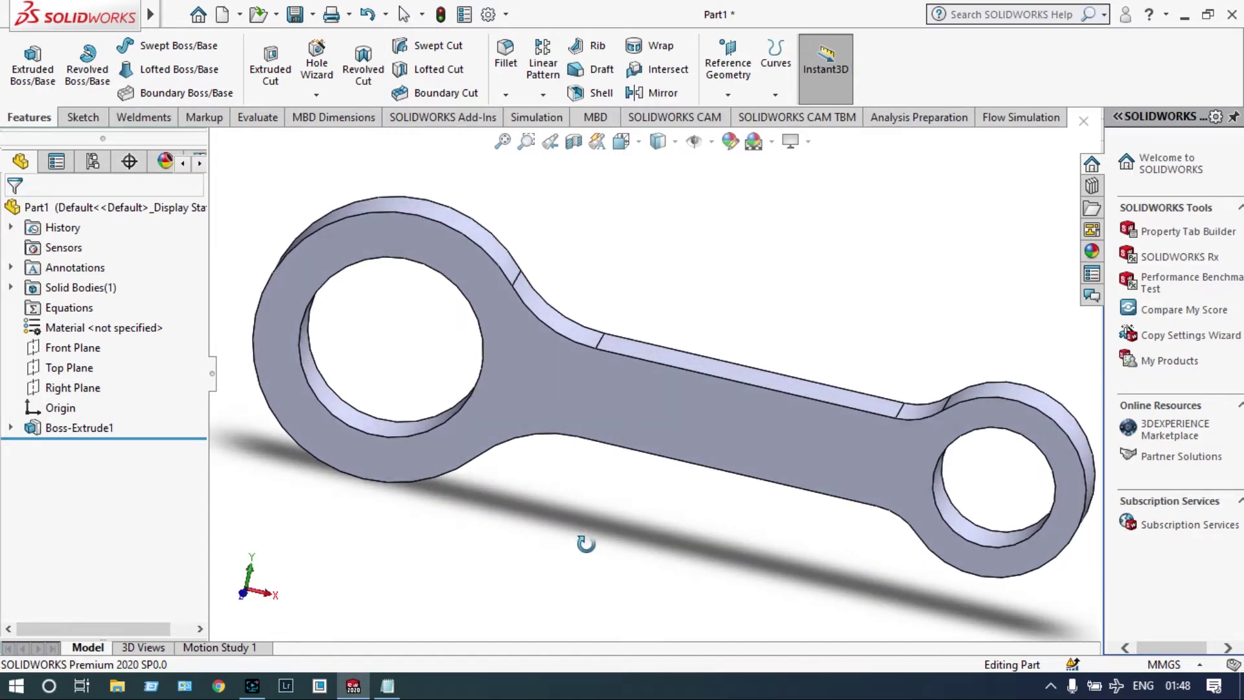
mouse_move(587, 544)
middle_down()
mouse_move(602, 528)
mouse_move(613, 542)
middle_up()
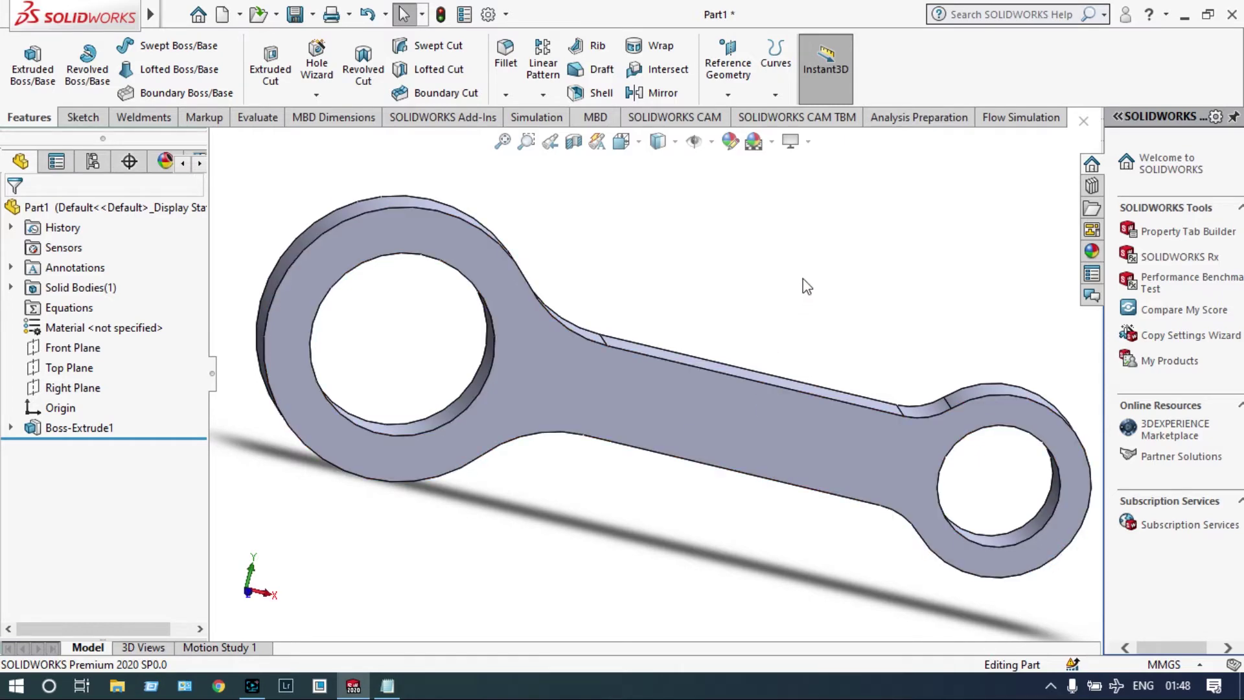
mouse_move(804, 287)
middle_down()
mouse_move(772, 374)
mouse_move(814, 294)
middle_up()
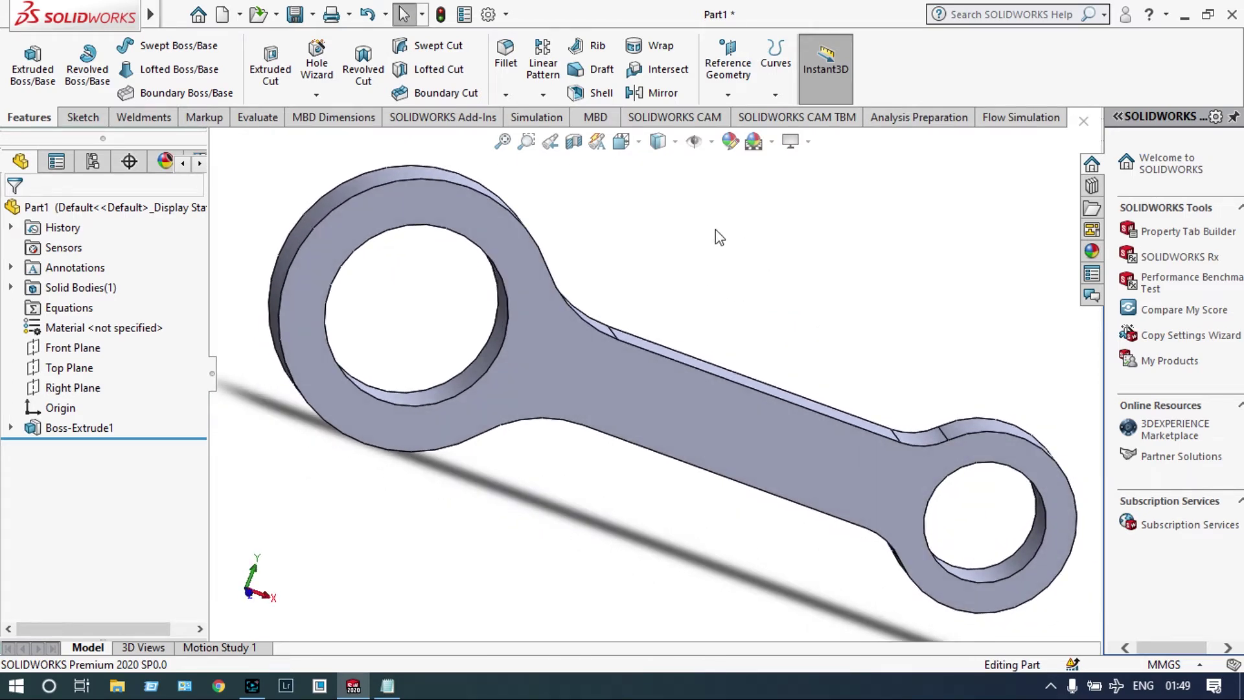
Create a new Static study named Static 1 from the Simulation commands
click(537, 117)
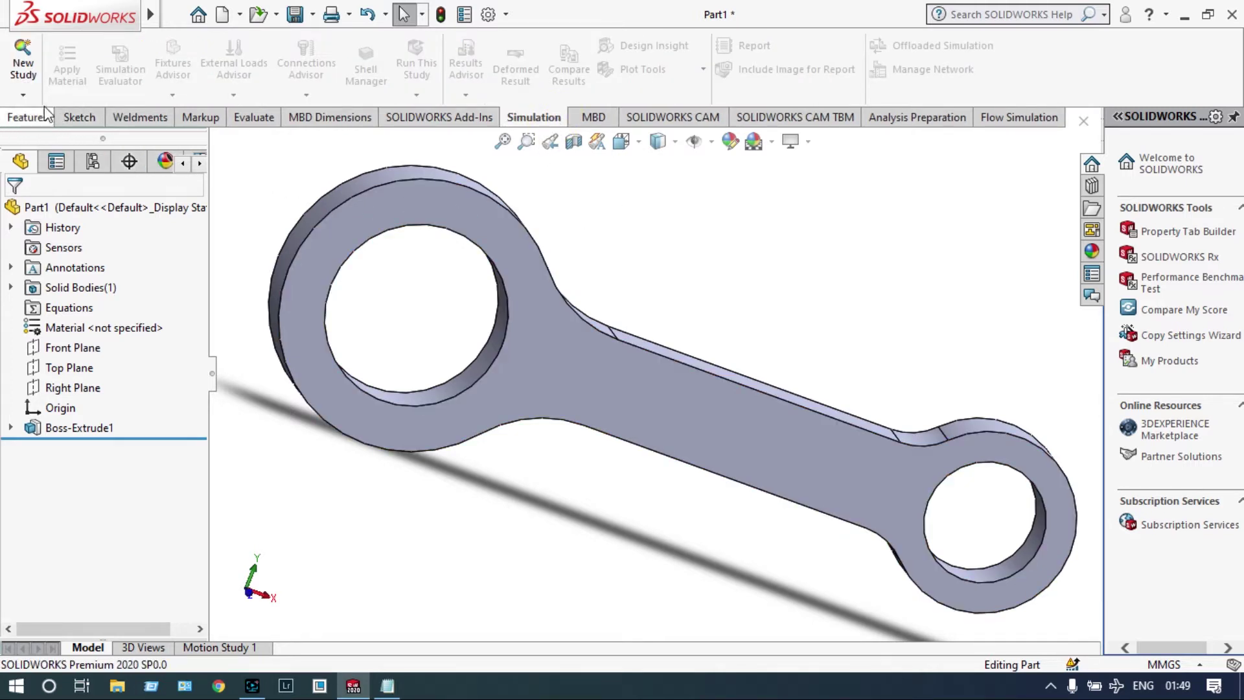
click(35, 66)
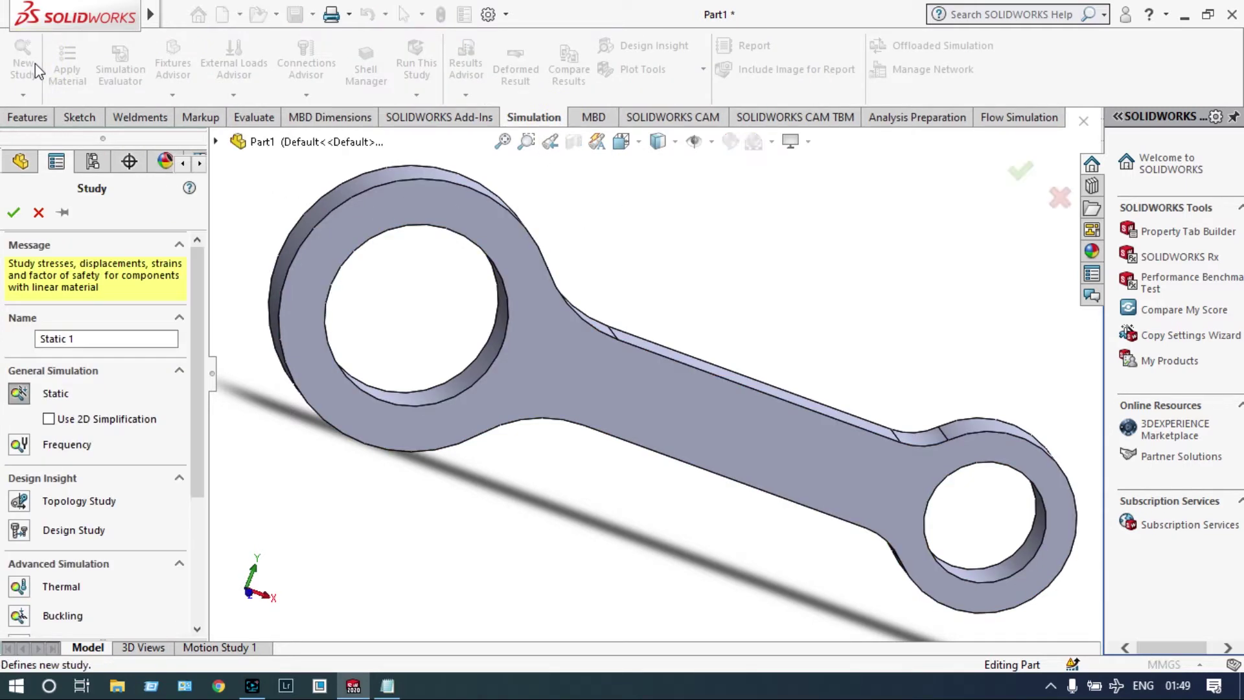
click(15, 212)
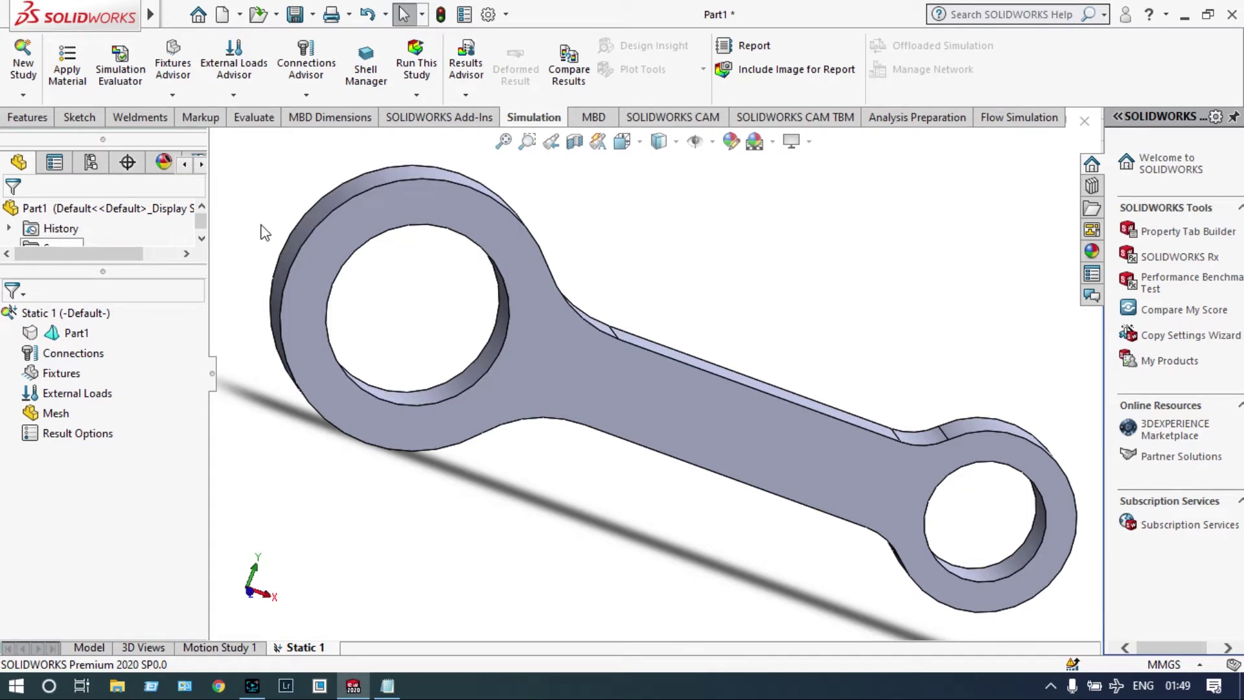
Apply ASTM A36 Steel to Part1 through Apply/Edit Material and close the material library
right_click(67, 341)
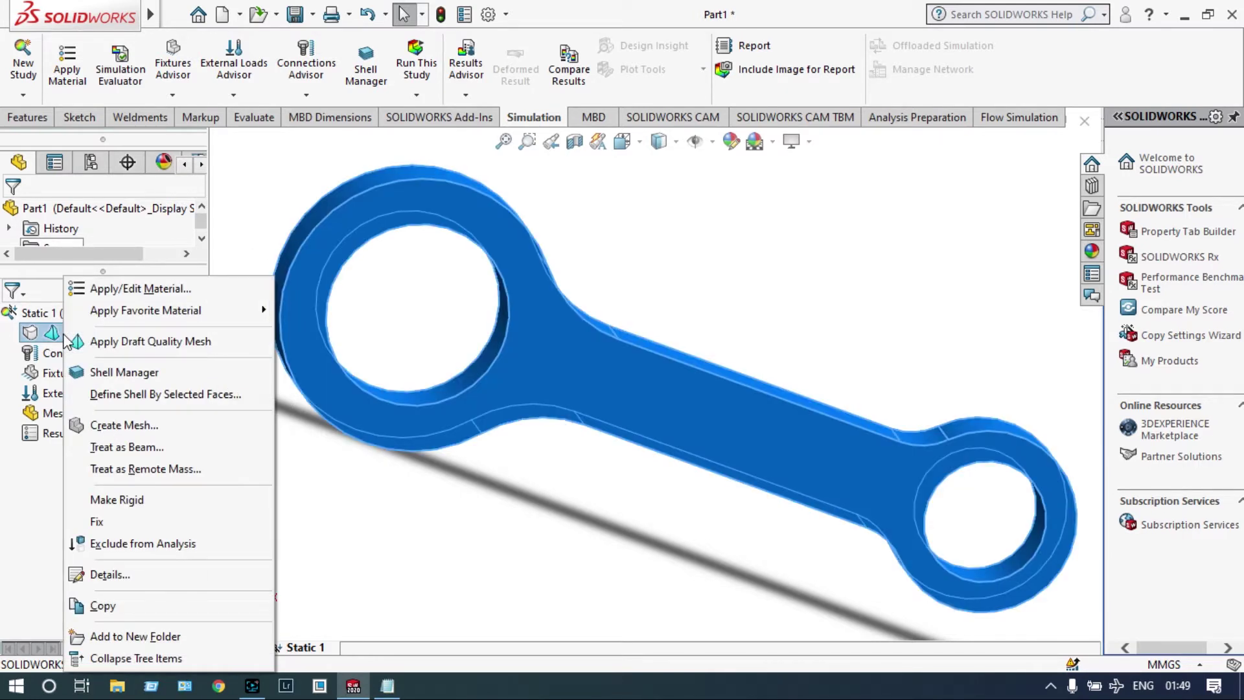
click(130, 293)
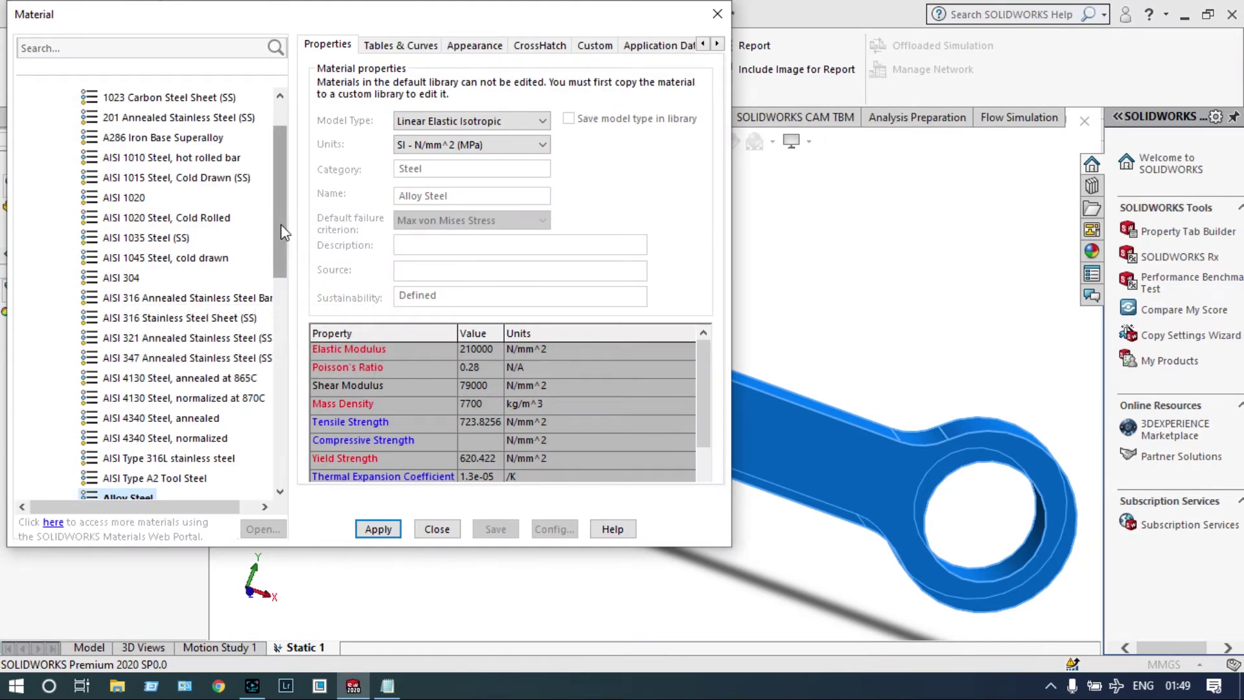
drag(281, 231, 252, 325)
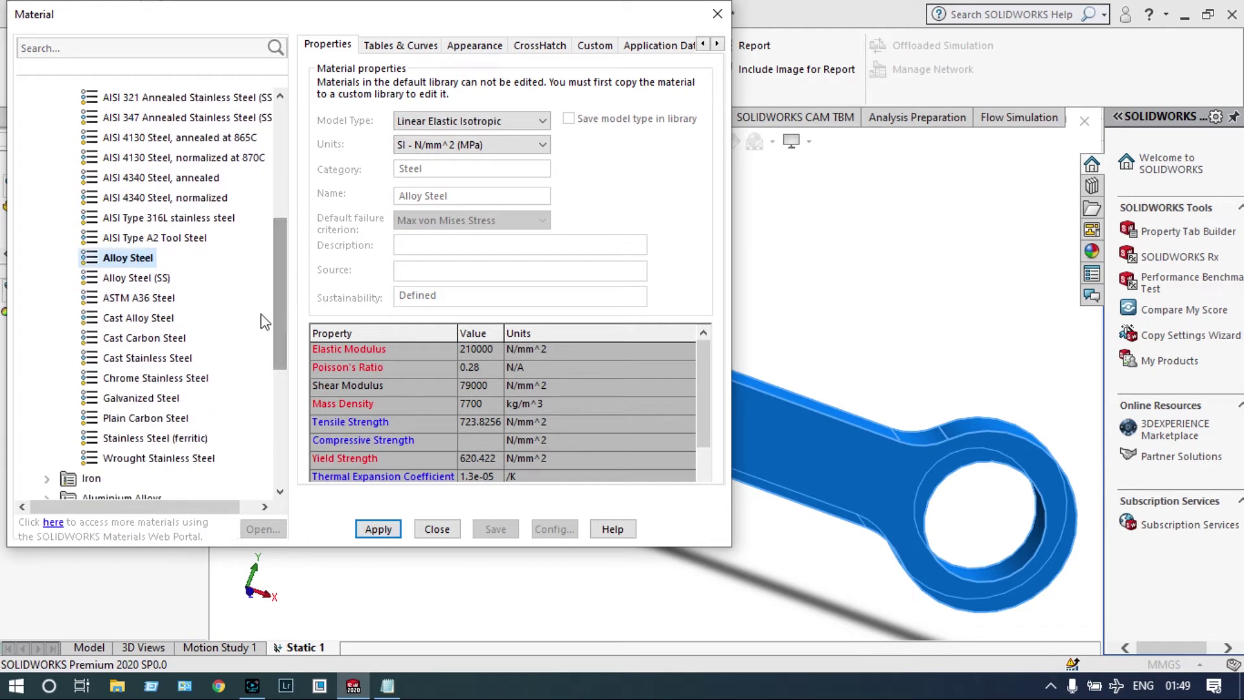
click(166, 300)
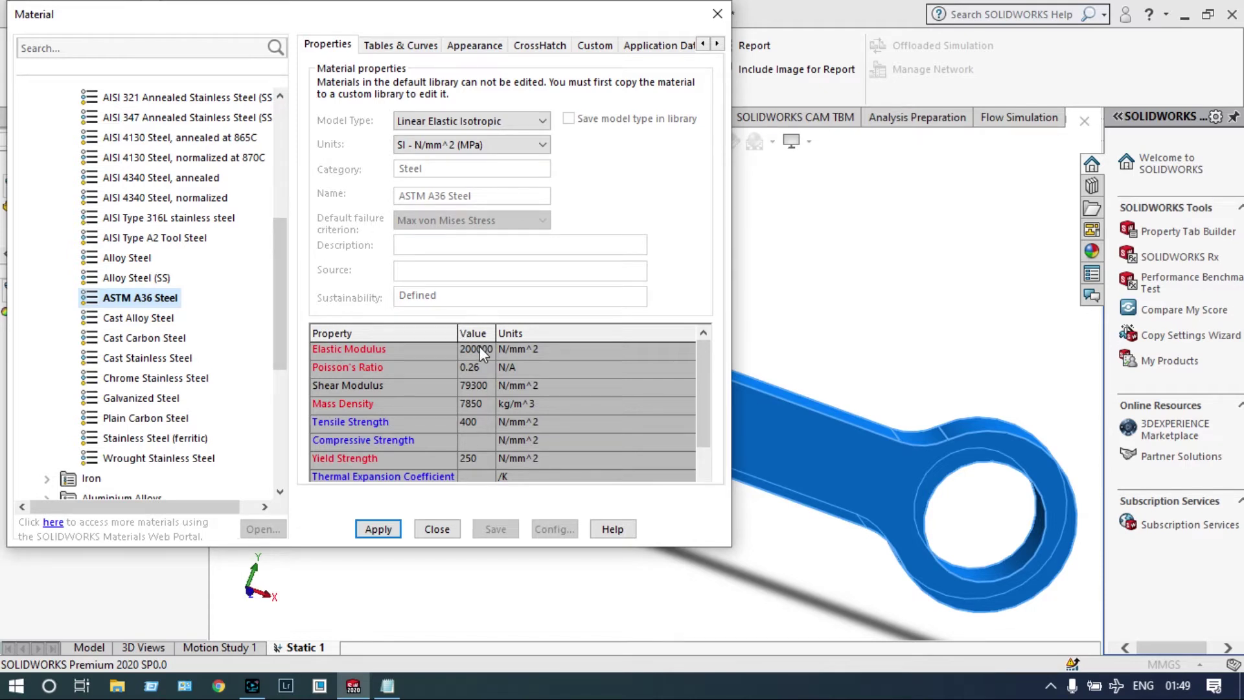
click(378, 529)
click(437, 529)
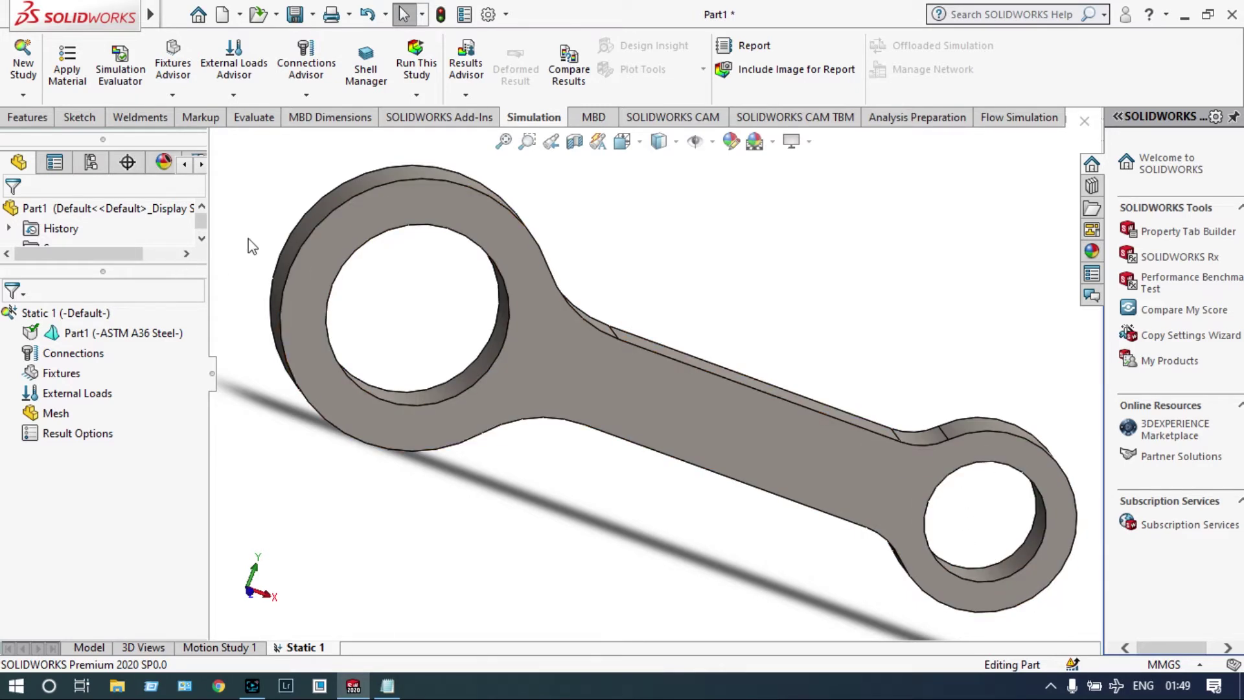
Add a Fixed Geometry fixture on the inner face of the right-hand hole and confirm it as Fixed-1
right_click(68, 374)
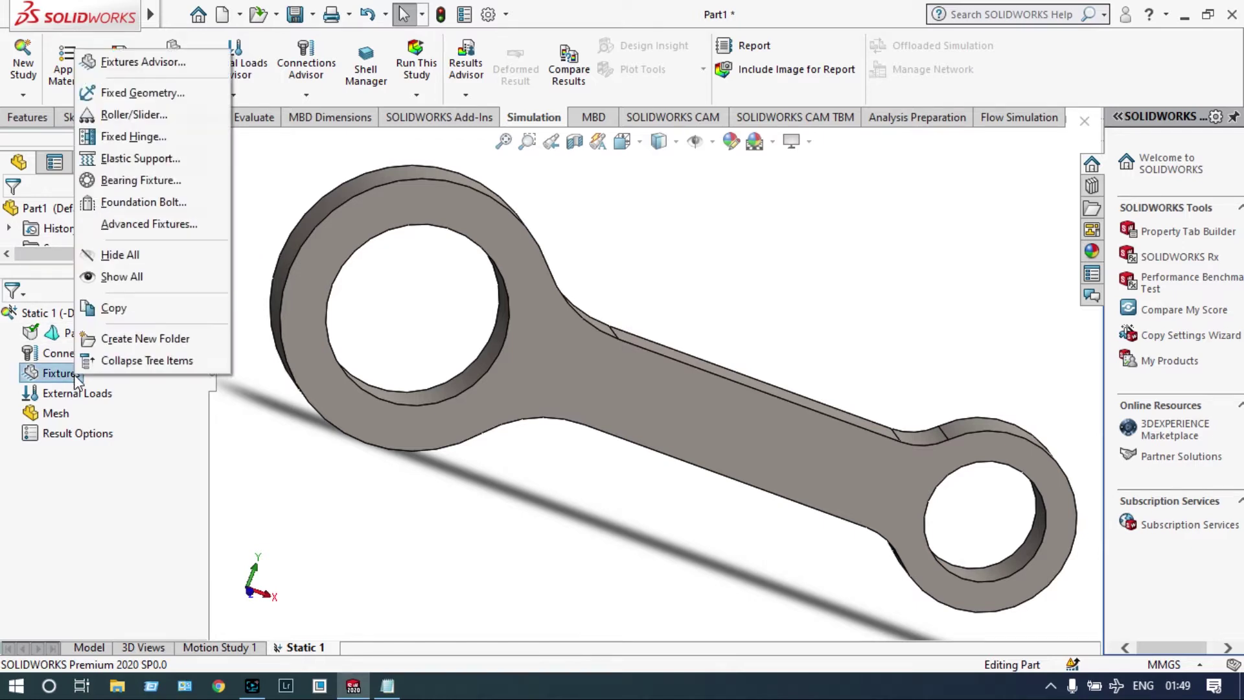
click(139, 94)
click(845, 526)
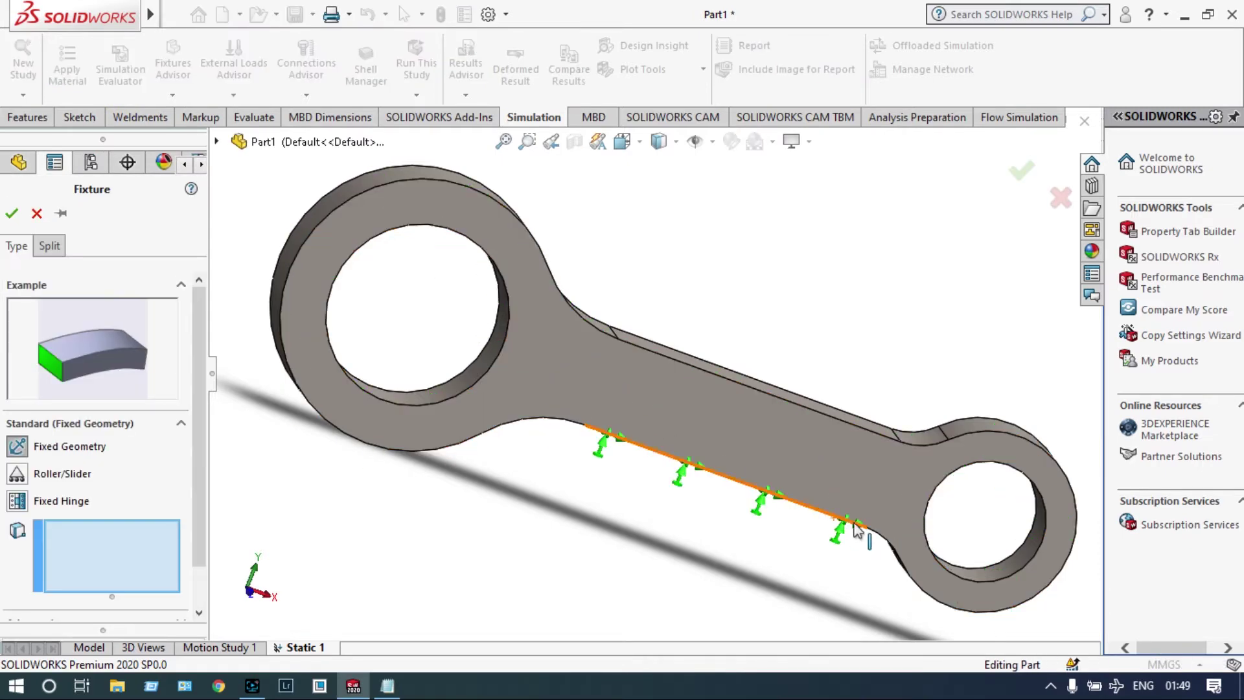
middle_drag(846, 579, 817, 578)
click(949, 565)
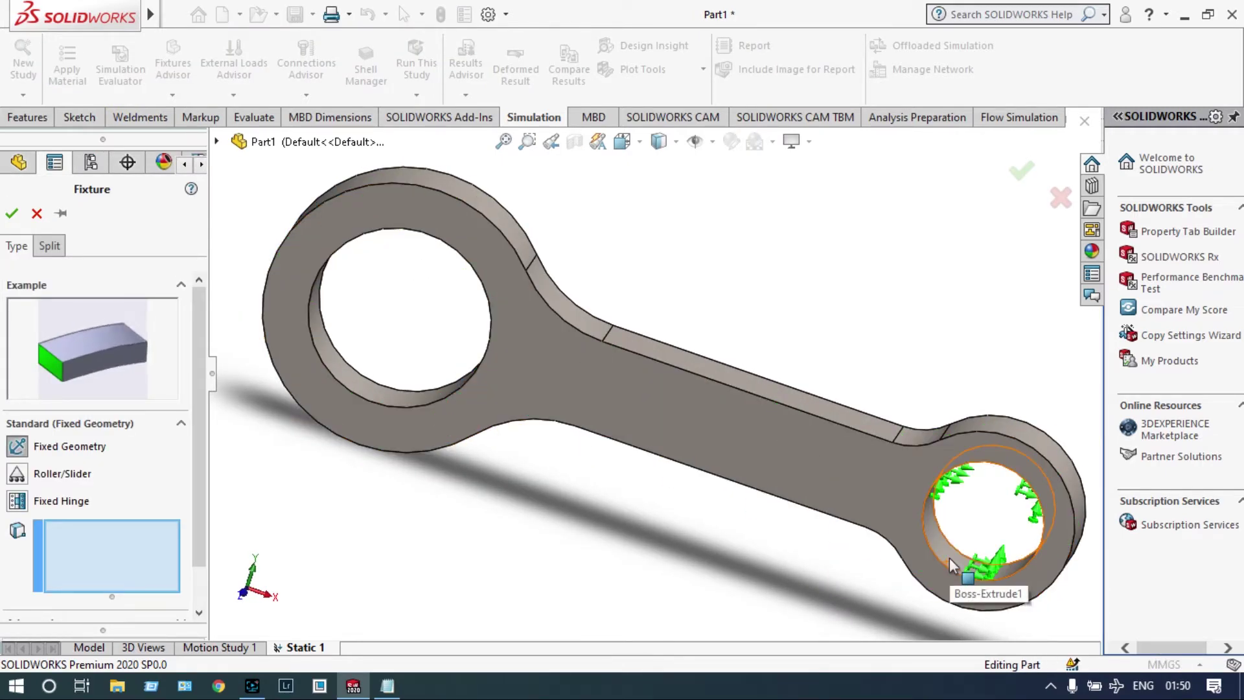
click(951, 557)
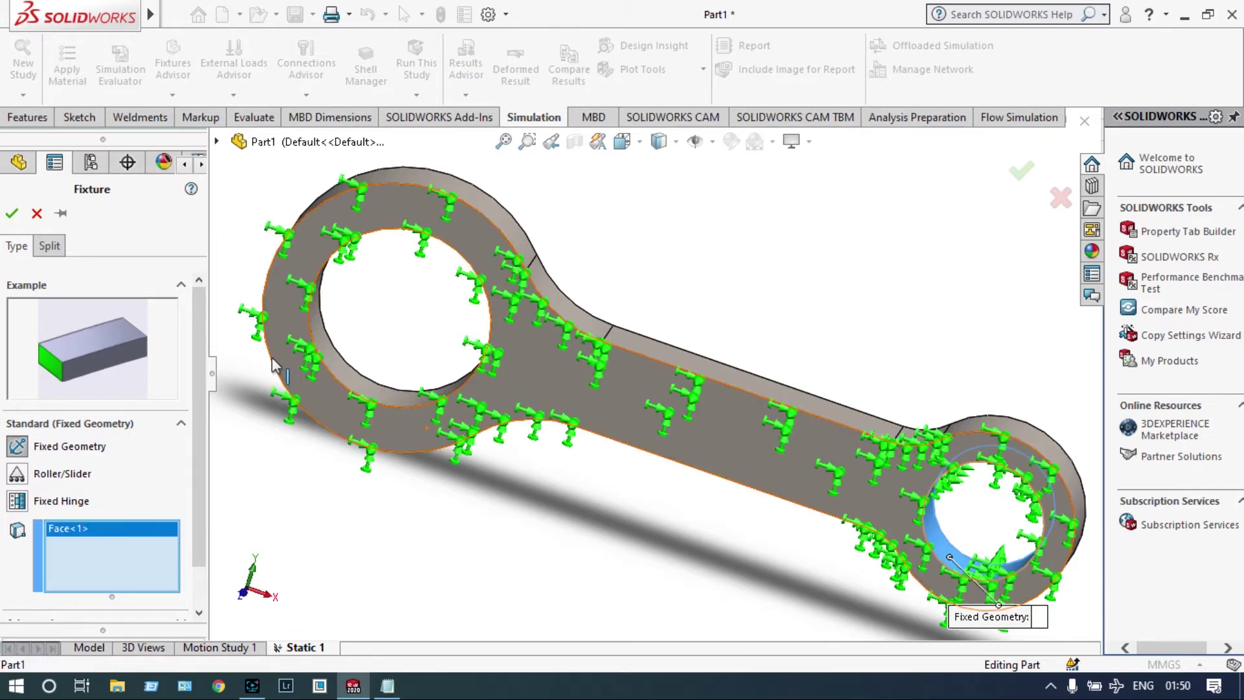
click(12, 212)
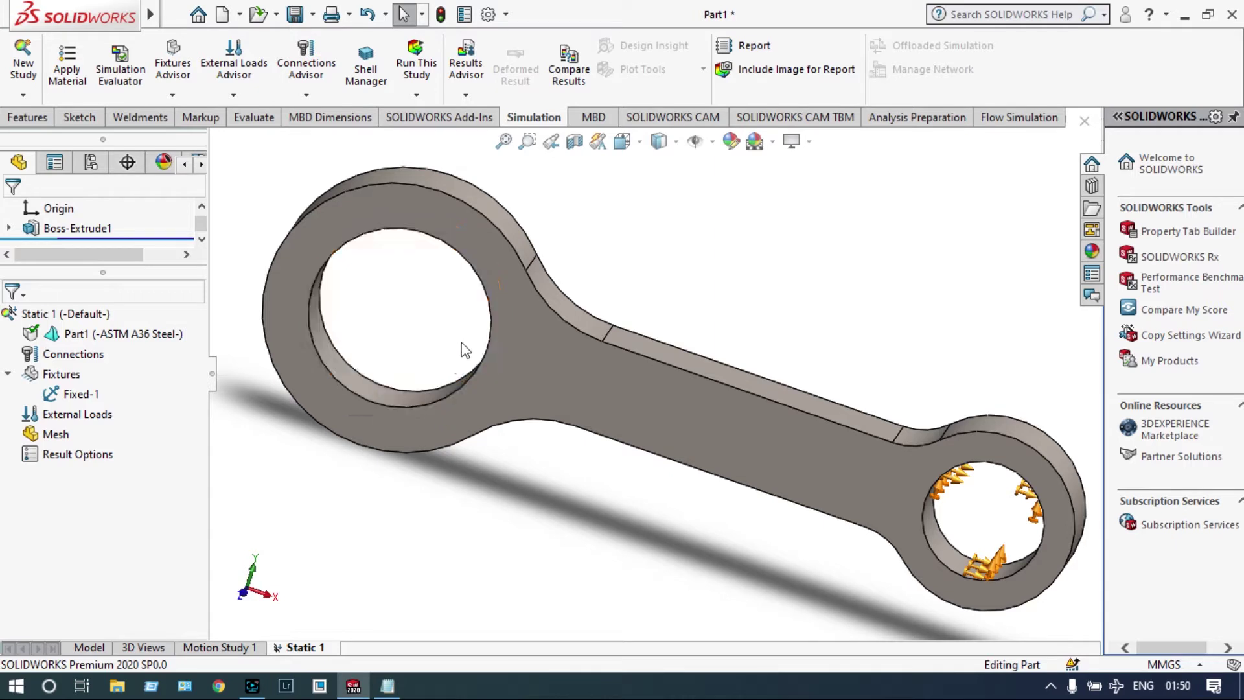
Start a Pressure load on the inner face of the left hole
right_click(98, 421)
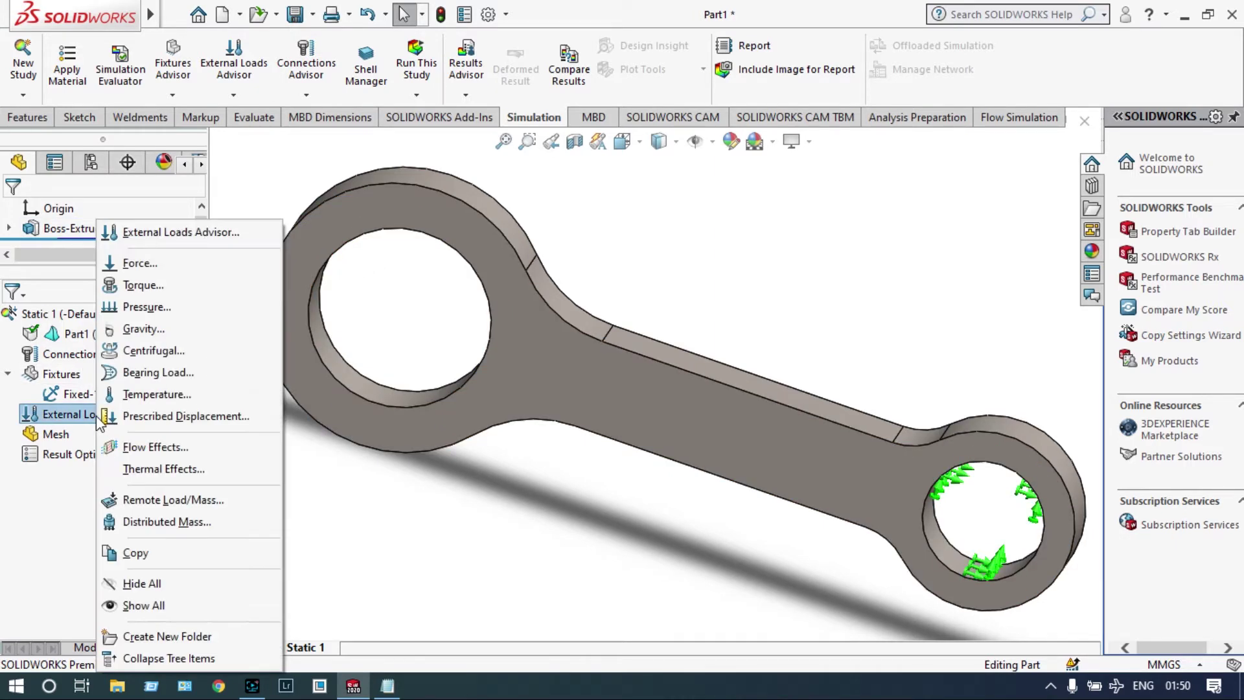
click(154, 307)
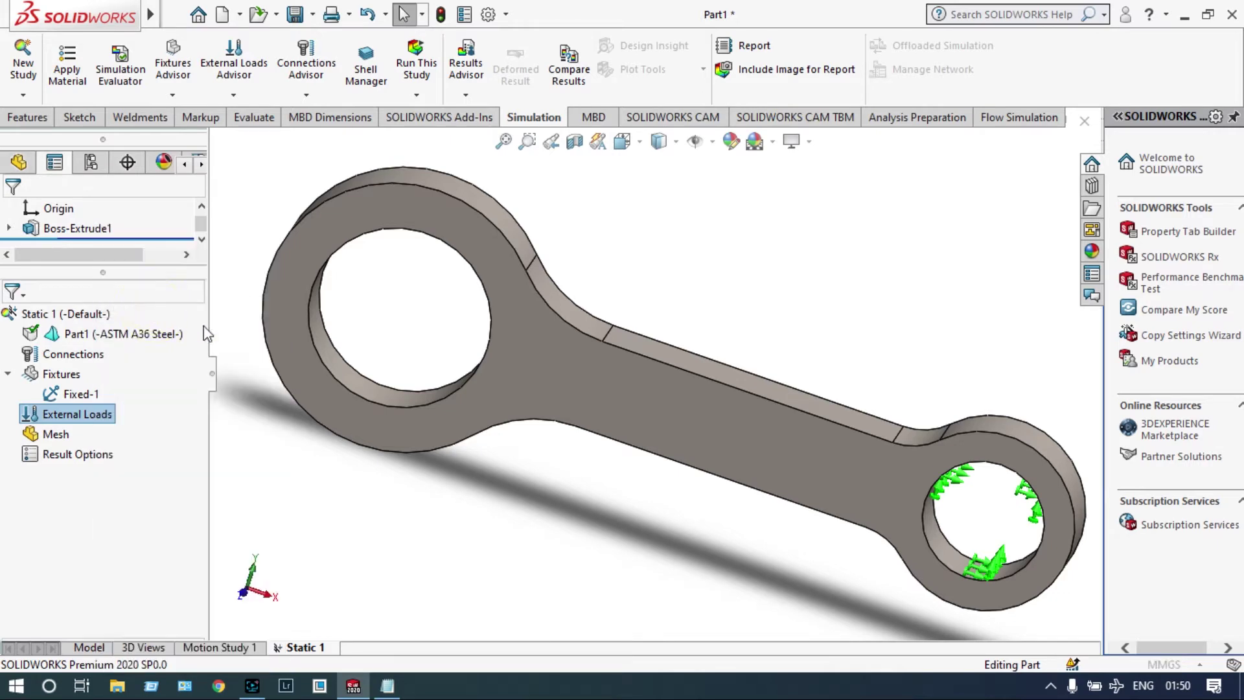
click(348, 374)
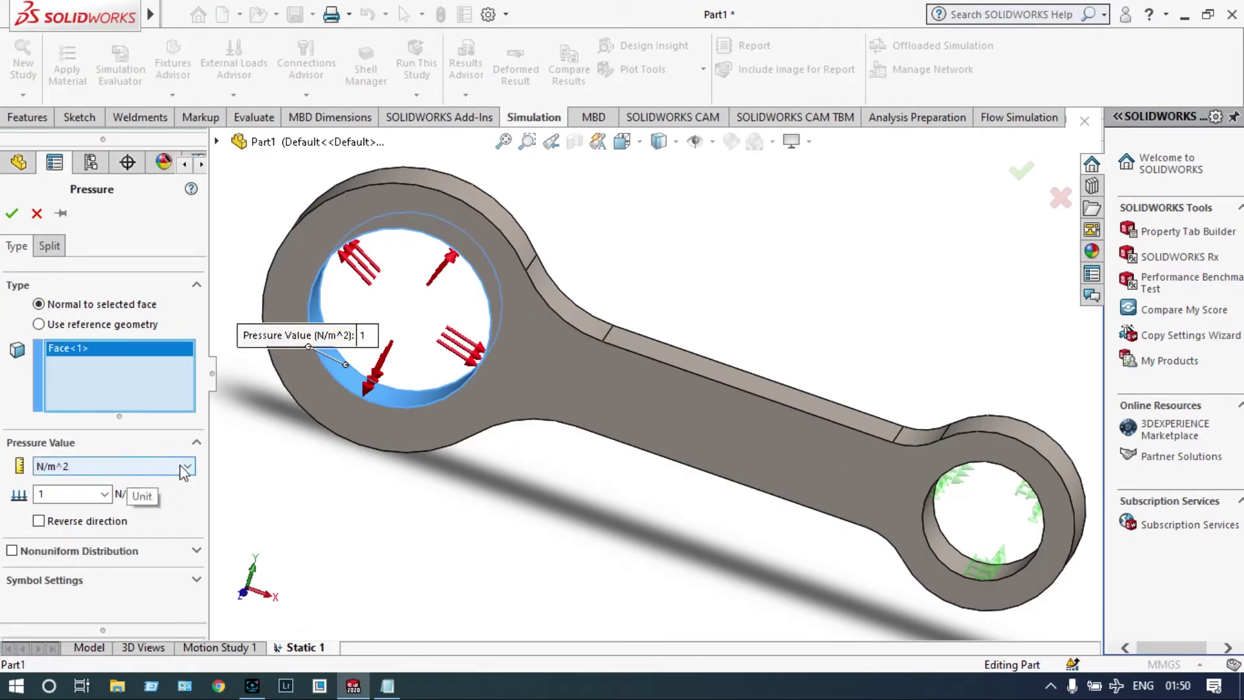
Set the pressure to 50 in N/mm^2 (MPa) units, normal to the face
double_click(77, 493)
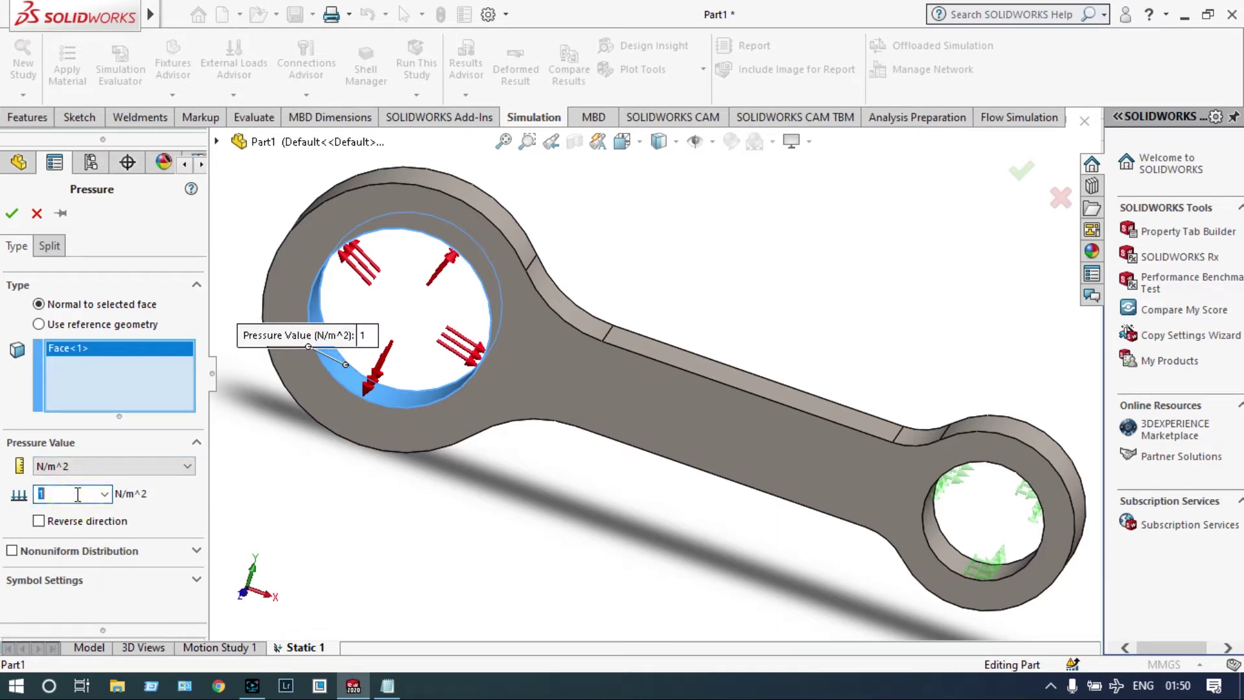
text(50)
click(186, 467)
click(109, 517)
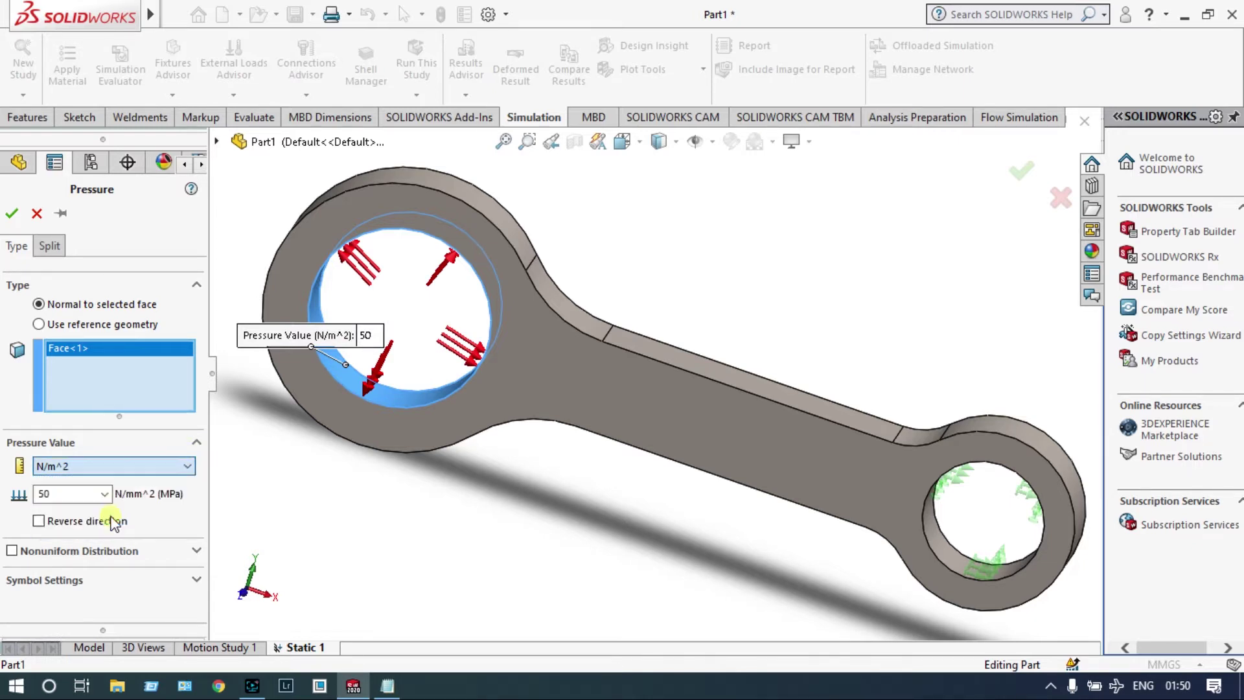
double_click(69, 494)
text(50)
key(Return)
key(Home)
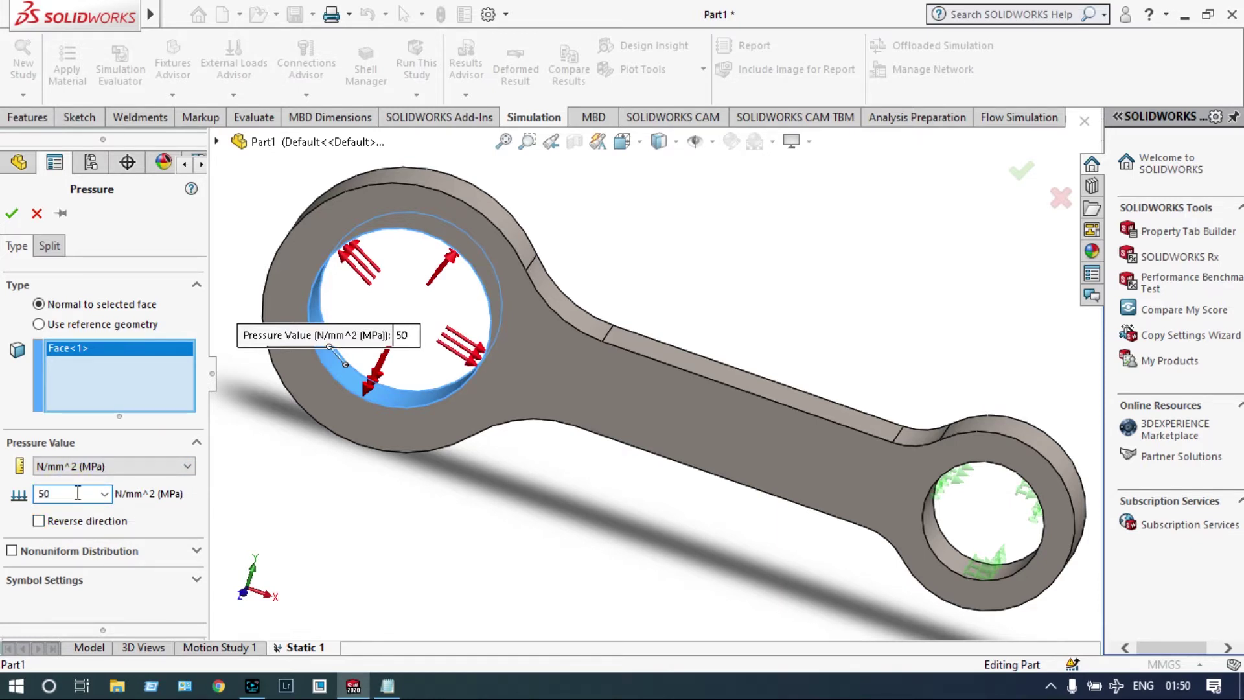
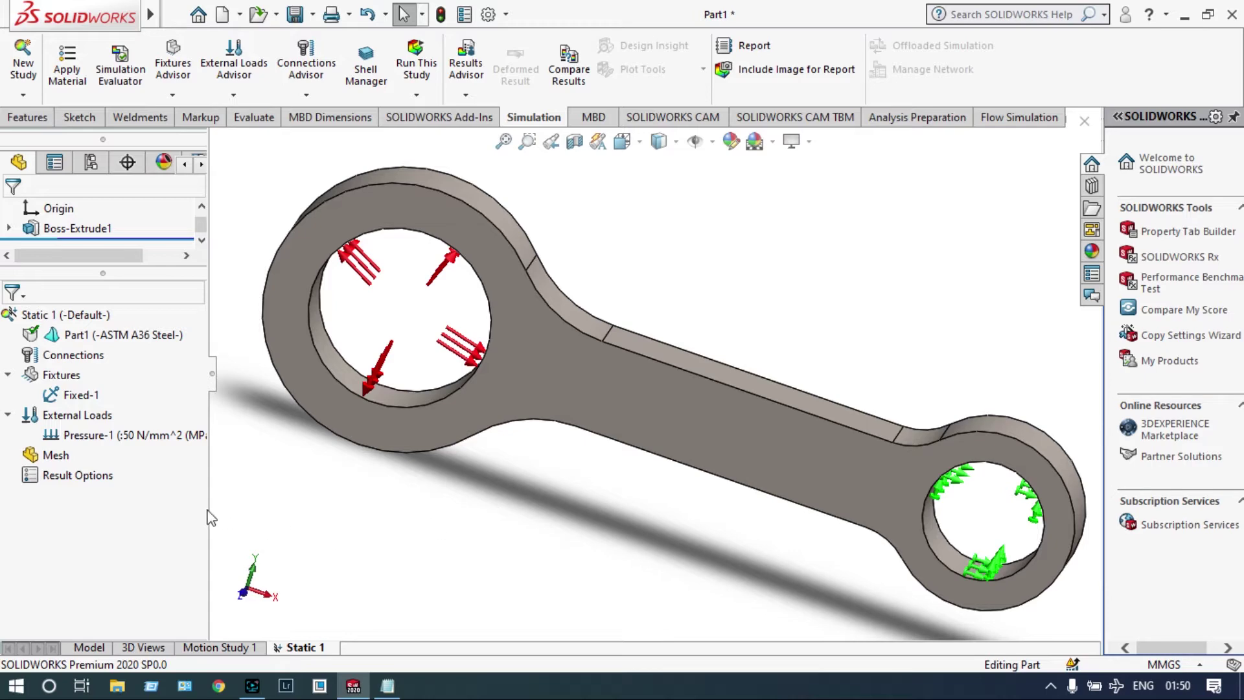
Mesh the connecting rod and run the static study to get von Mises stress results
right_click(61, 456)
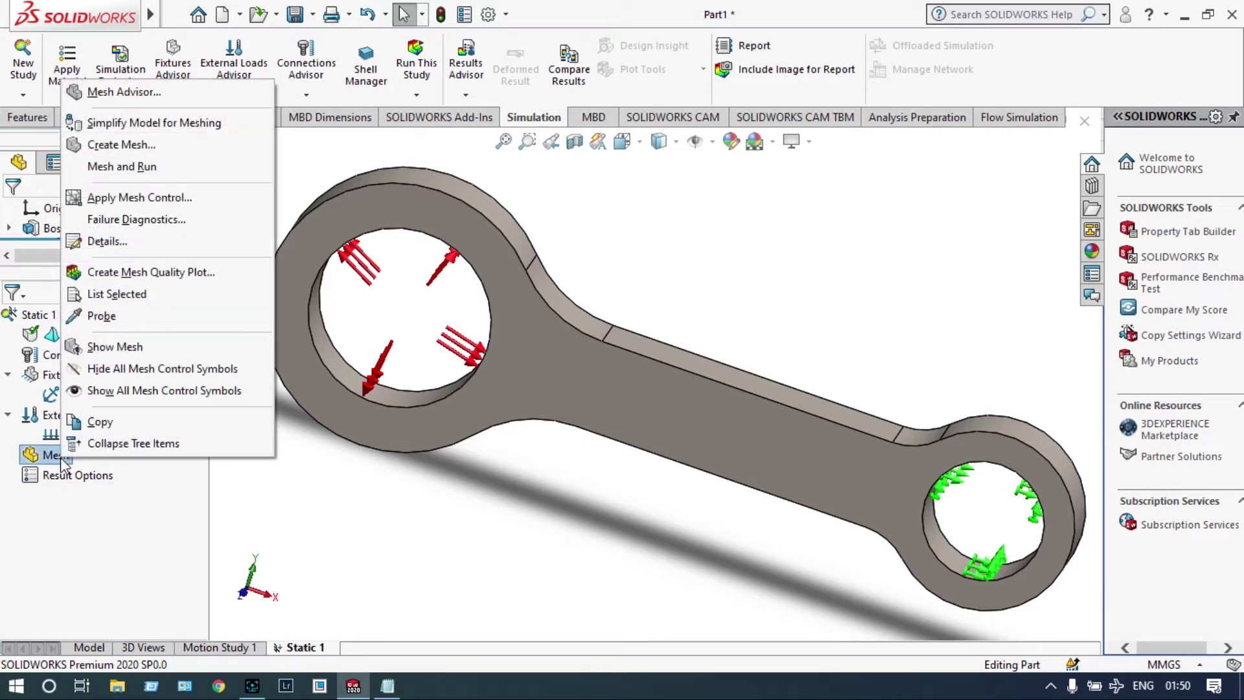
click(121, 167)
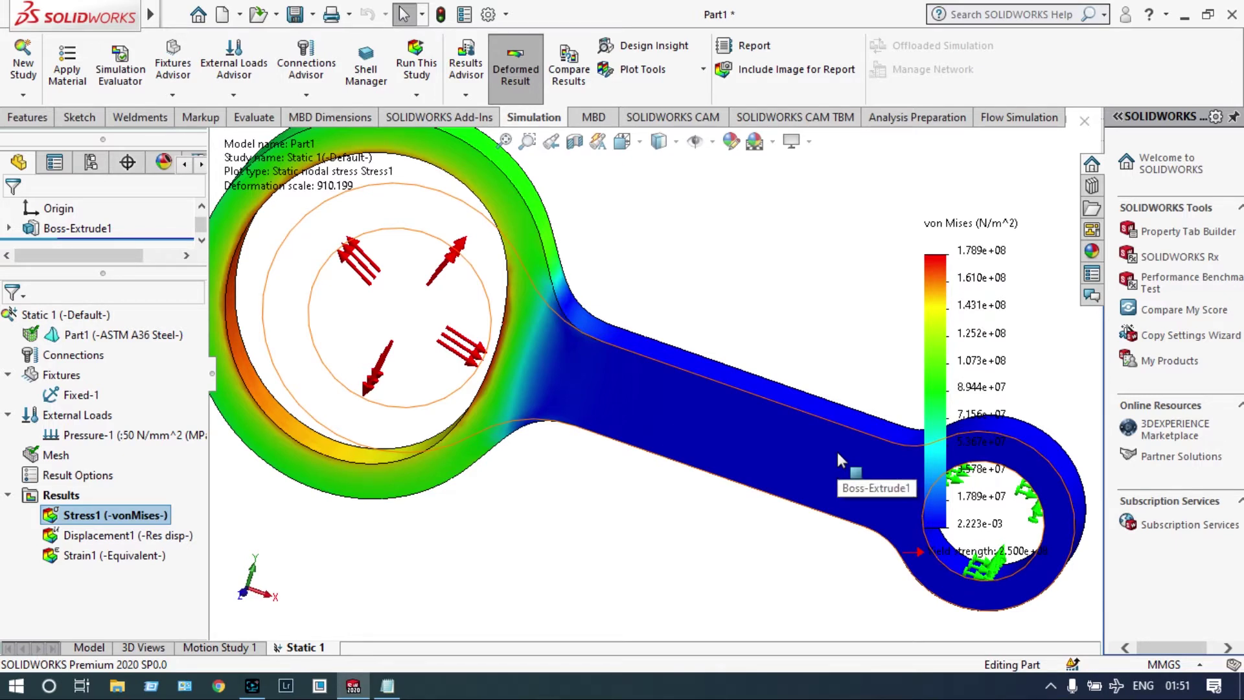
Change the von Mises stress plot units to N/mm^2 (MPa) and fit the rod in view
right_click(1028, 331)
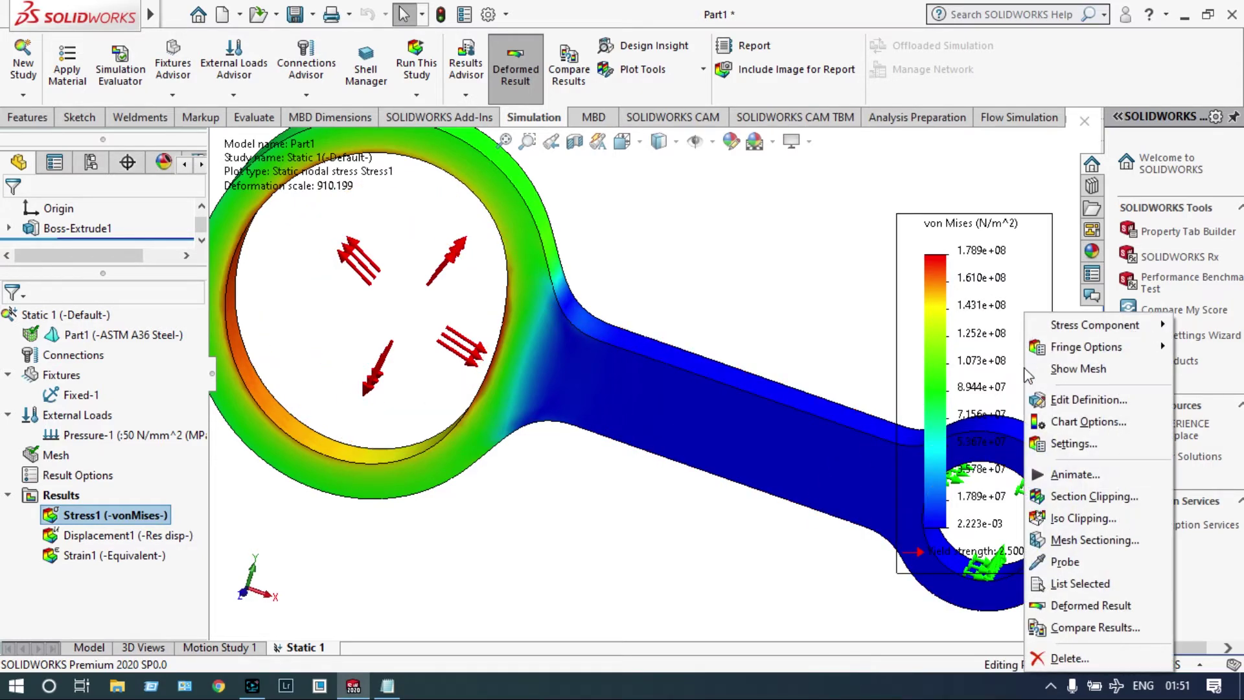
click(1056, 405)
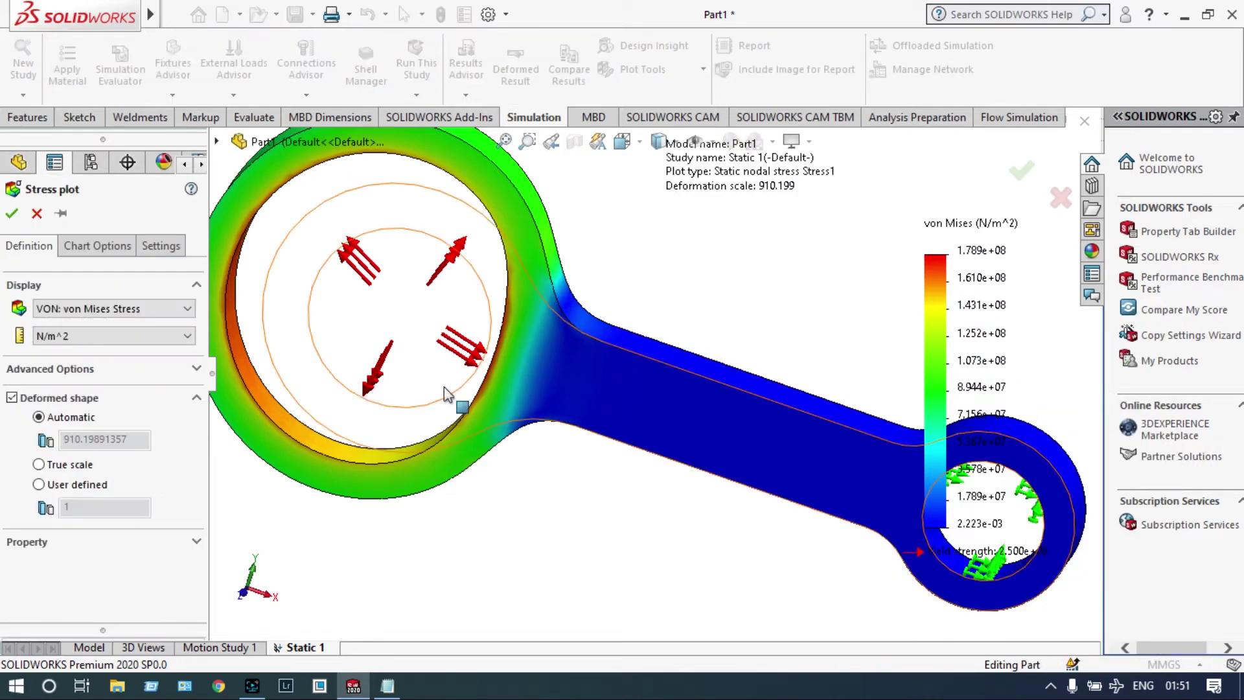
click(184, 335)
click(127, 389)
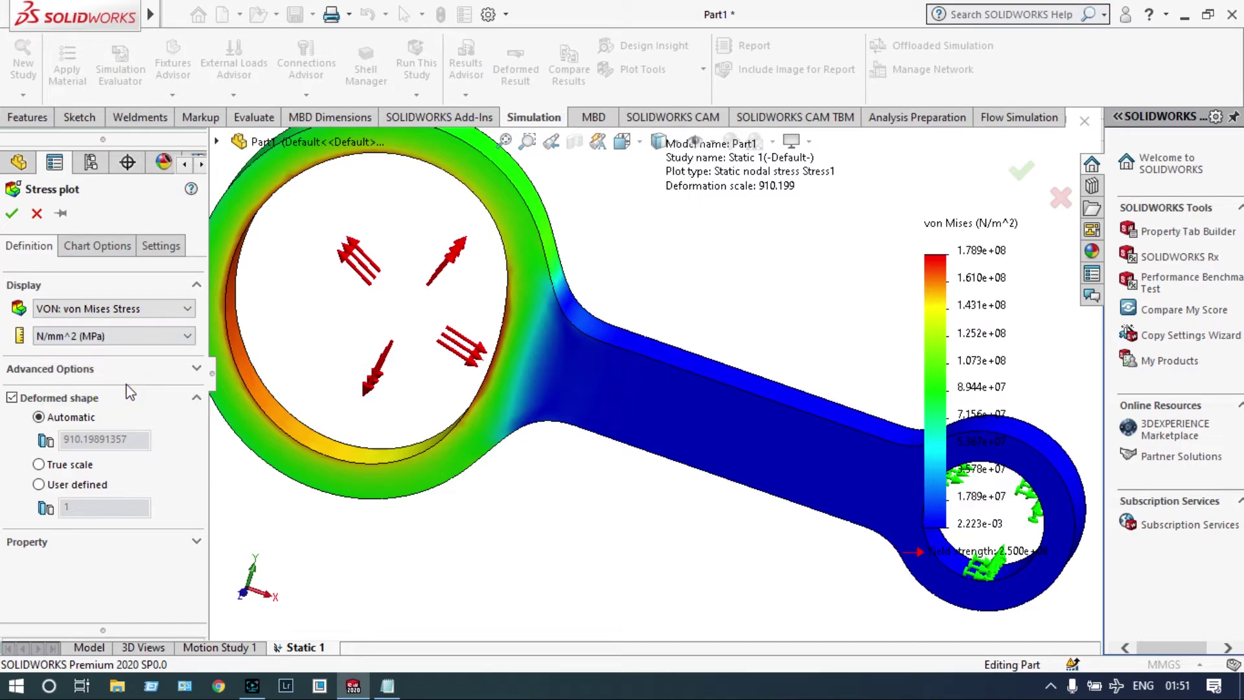
click(12, 212)
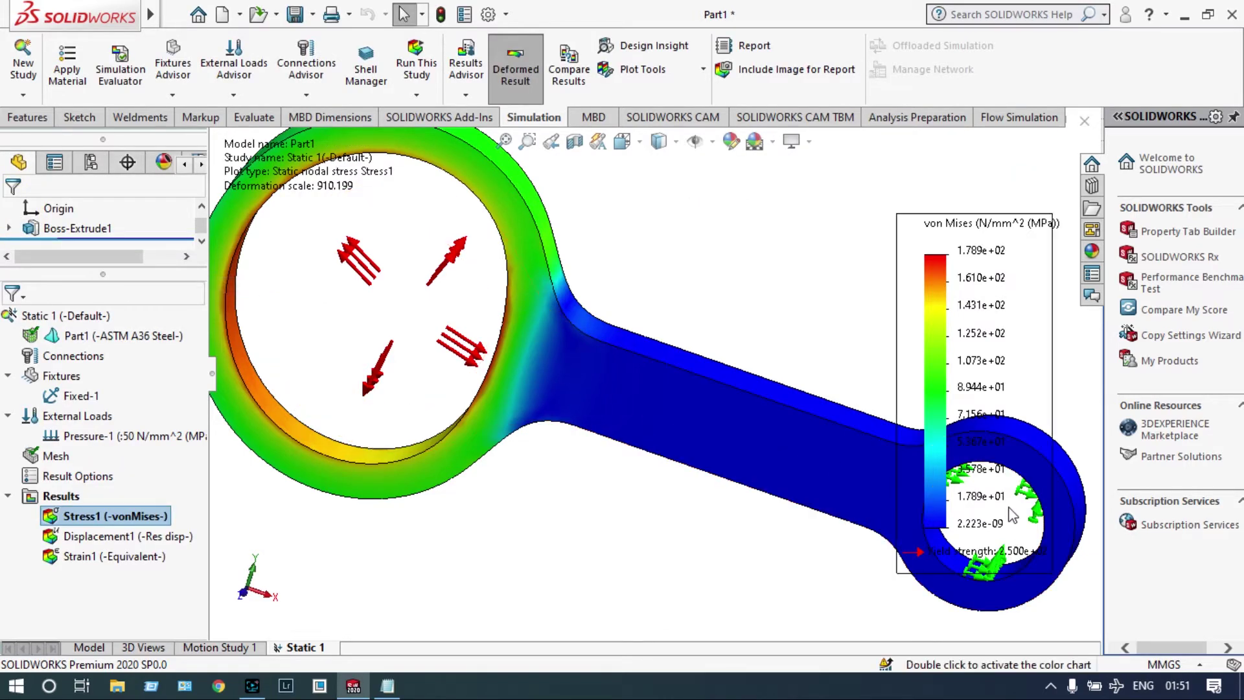
key(f)
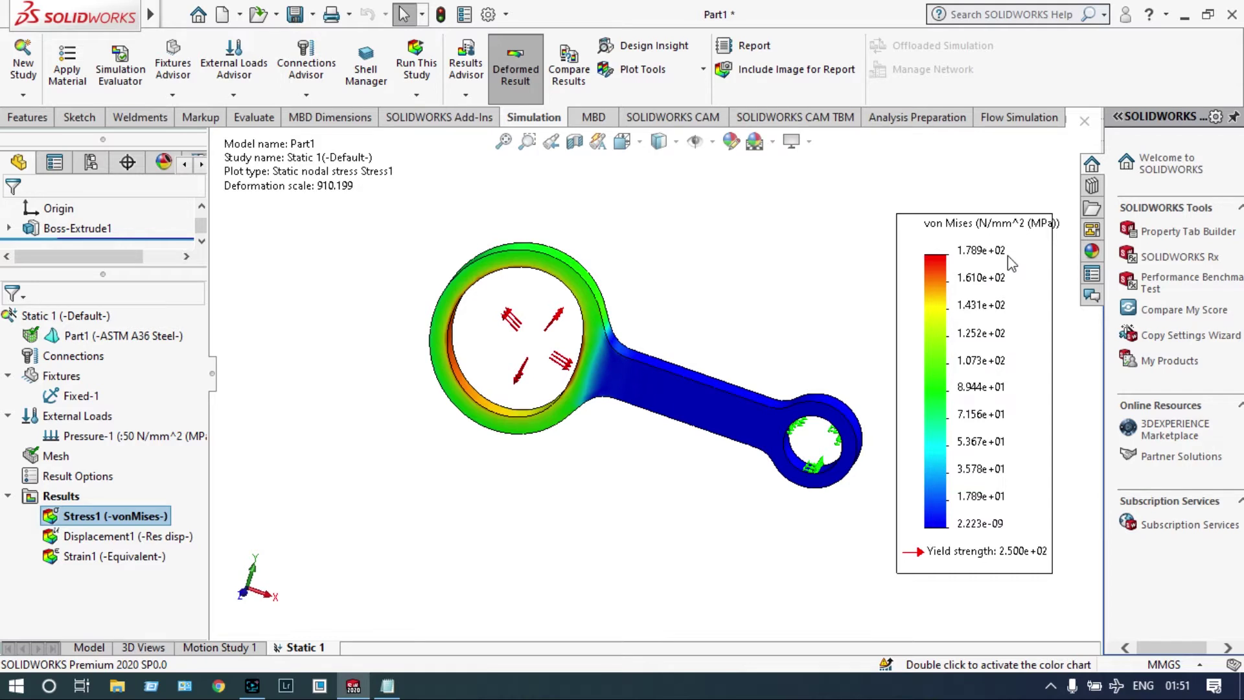
Create a Factor of Safety plot with default settings, showing minimum FOS 1.4
click(466, 97)
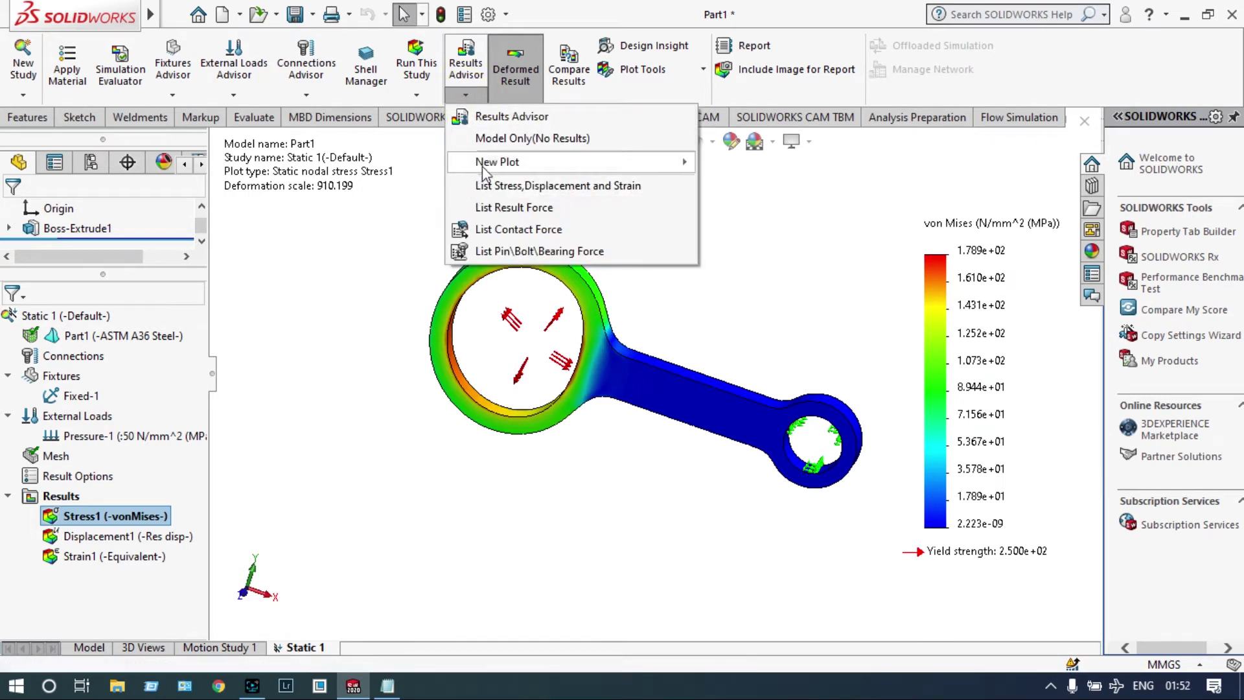
mouse_move(497, 161)
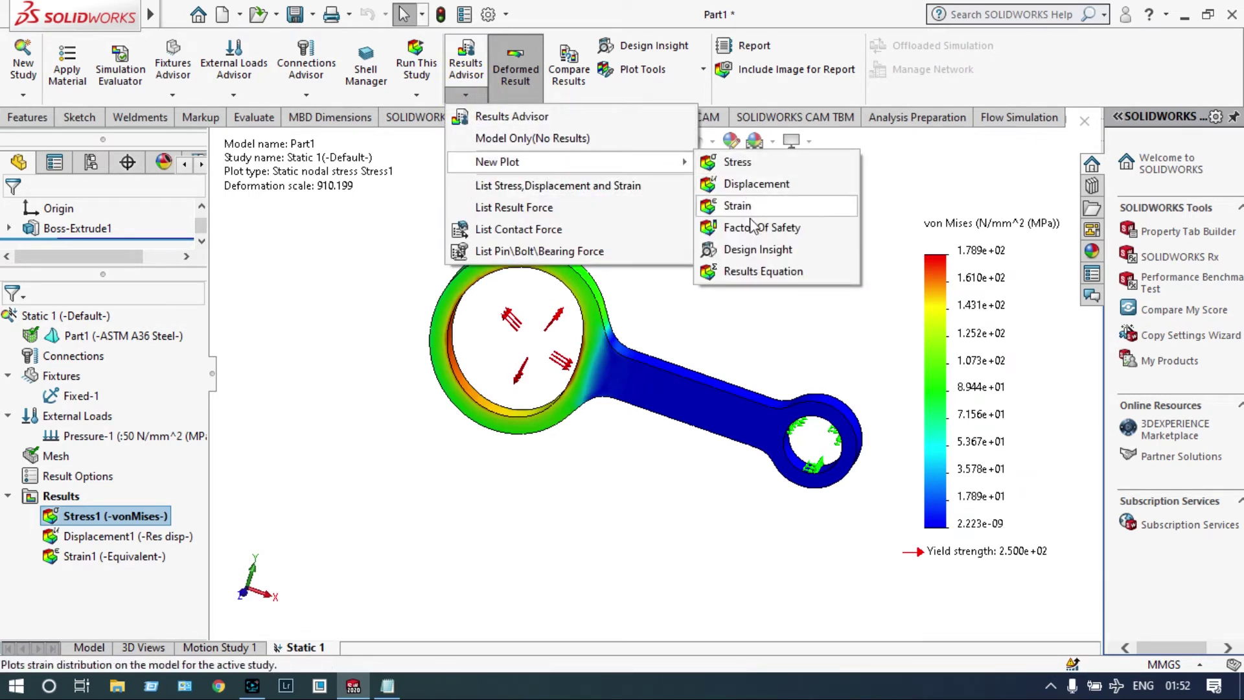
click(758, 226)
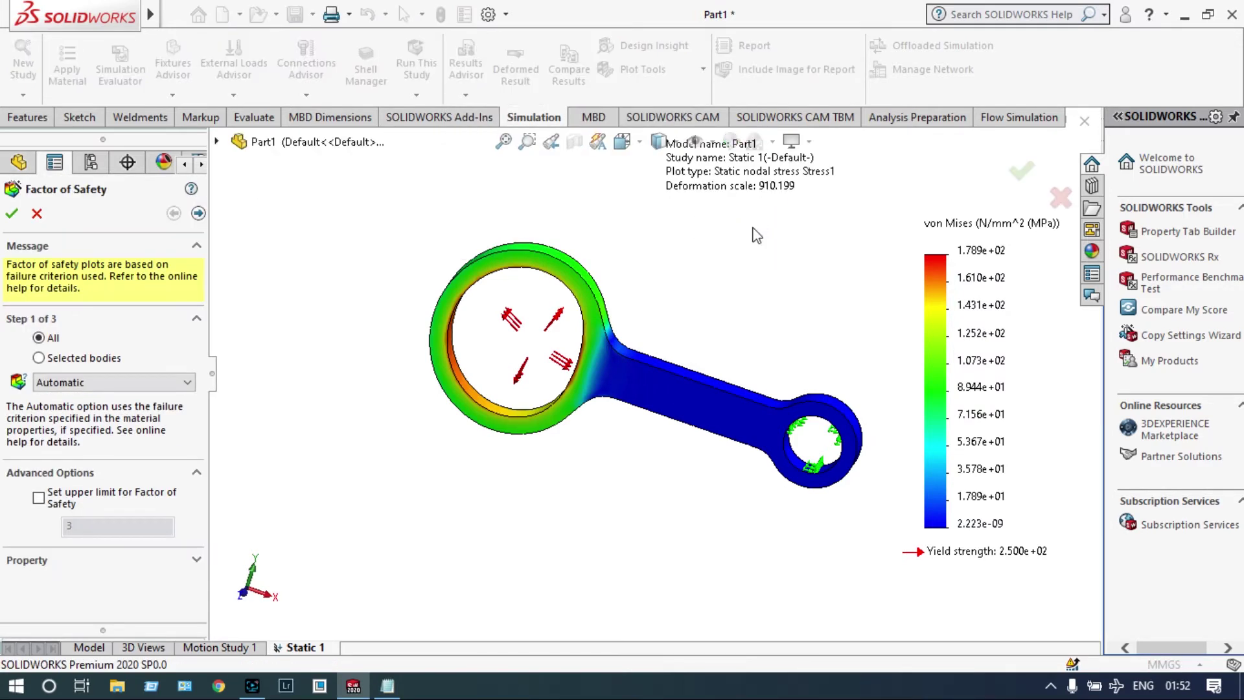
click(12, 213)
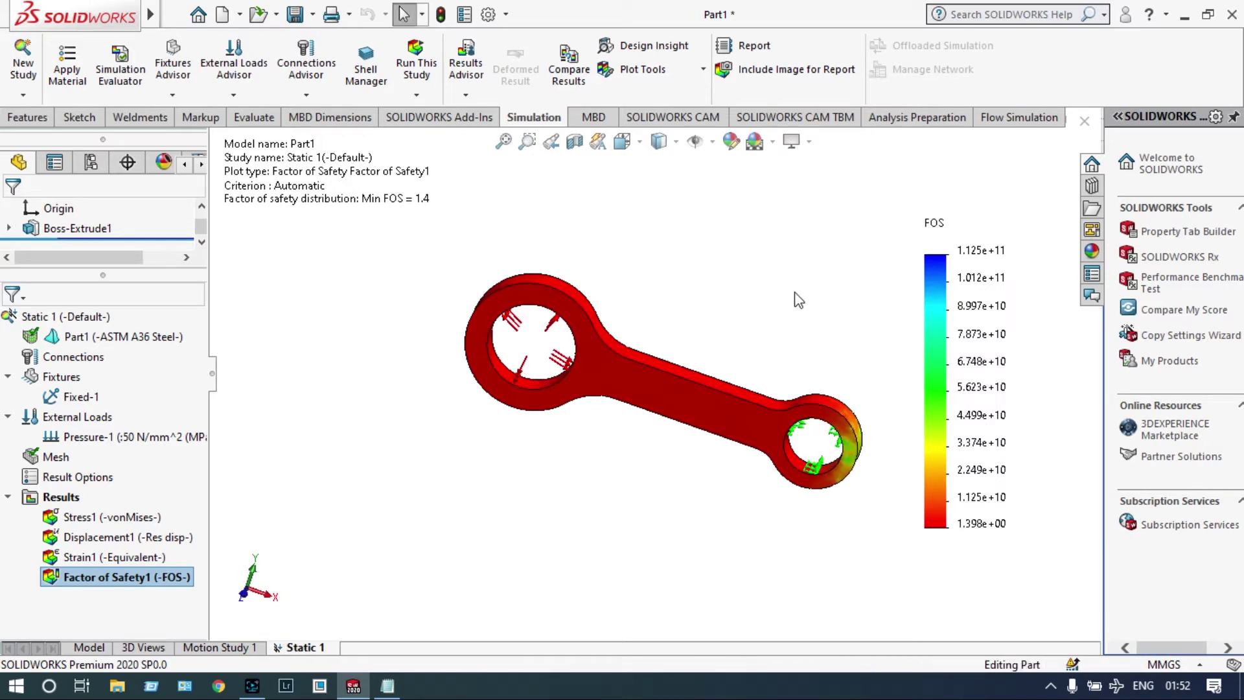
mouse_move(794, 299)
middle_down()
mouse_move(825, 312)
mouse_move(802, 307)
middle_up()
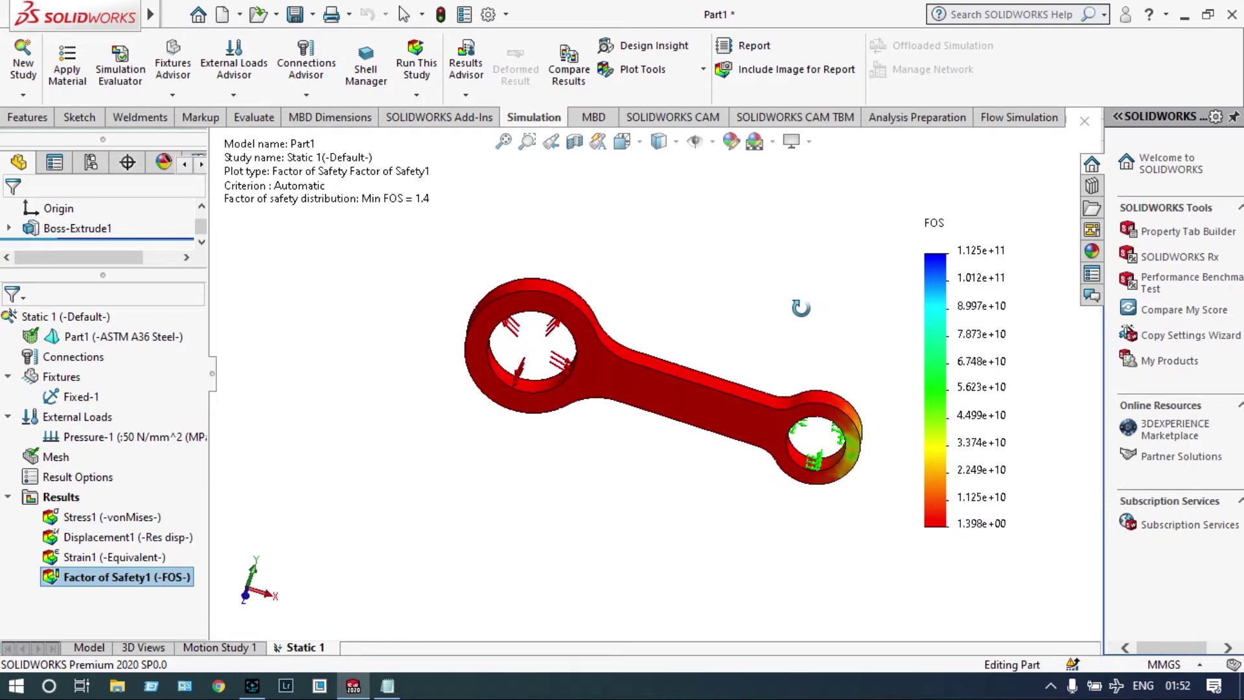
mouse_move(717, 344)
middle_down()
mouse_move(675, 527)
mouse_move(744, 314)
mouse_move(708, 319)
middle_up()
scroll(584, 271, down, 1)
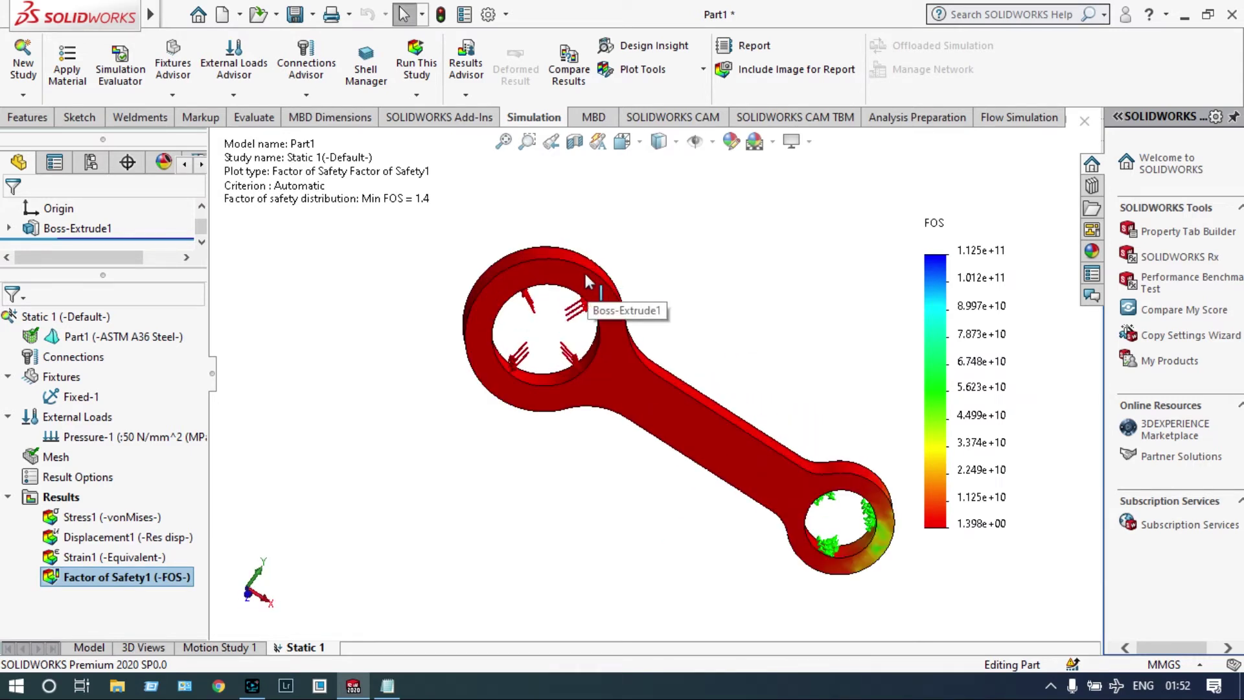
right_click(969, 316)
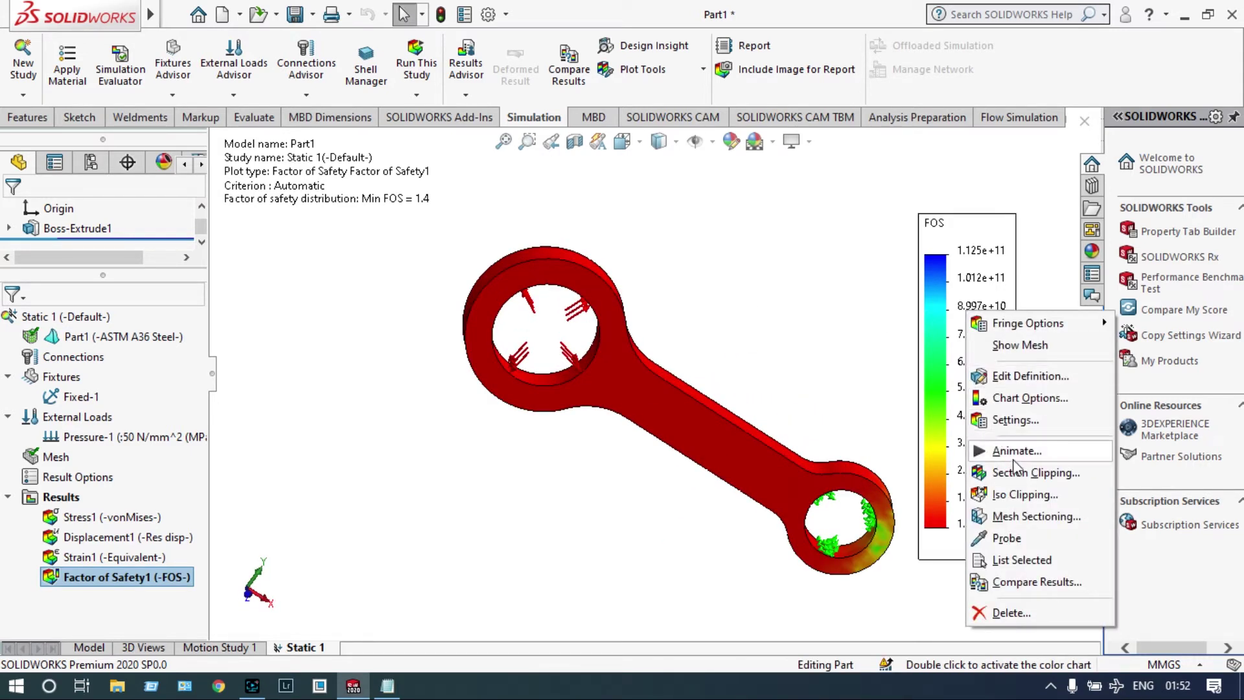
click(1009, 538)
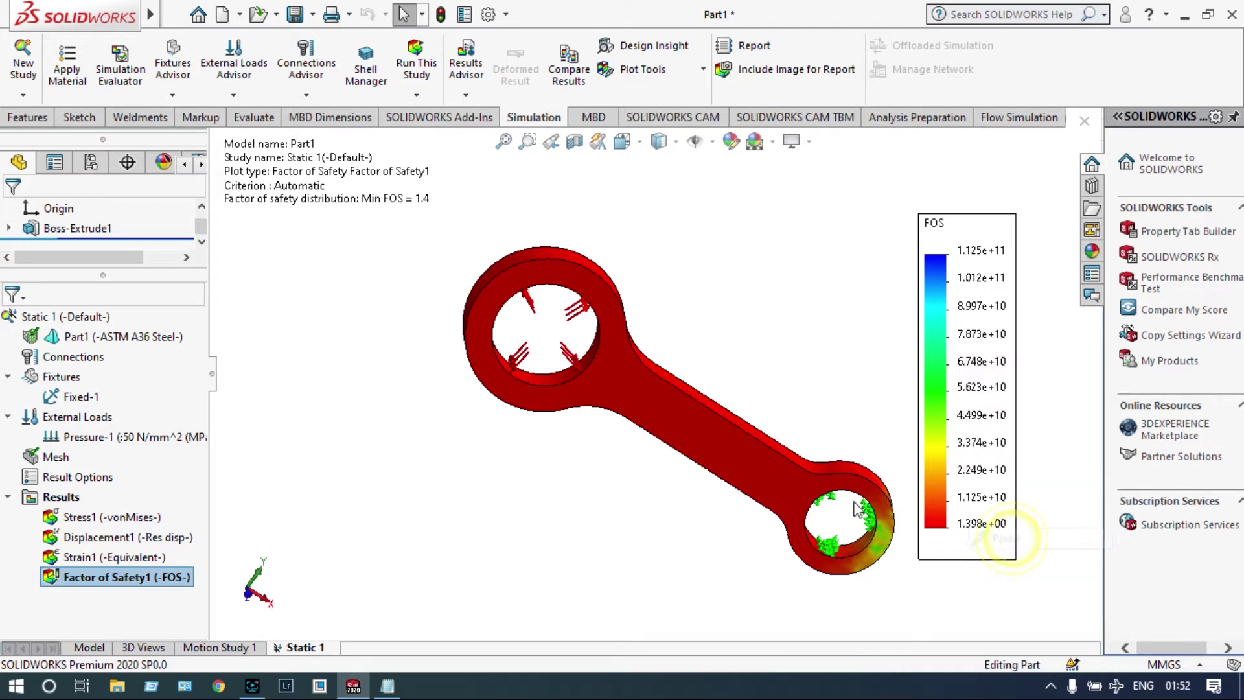
click(800, 492)
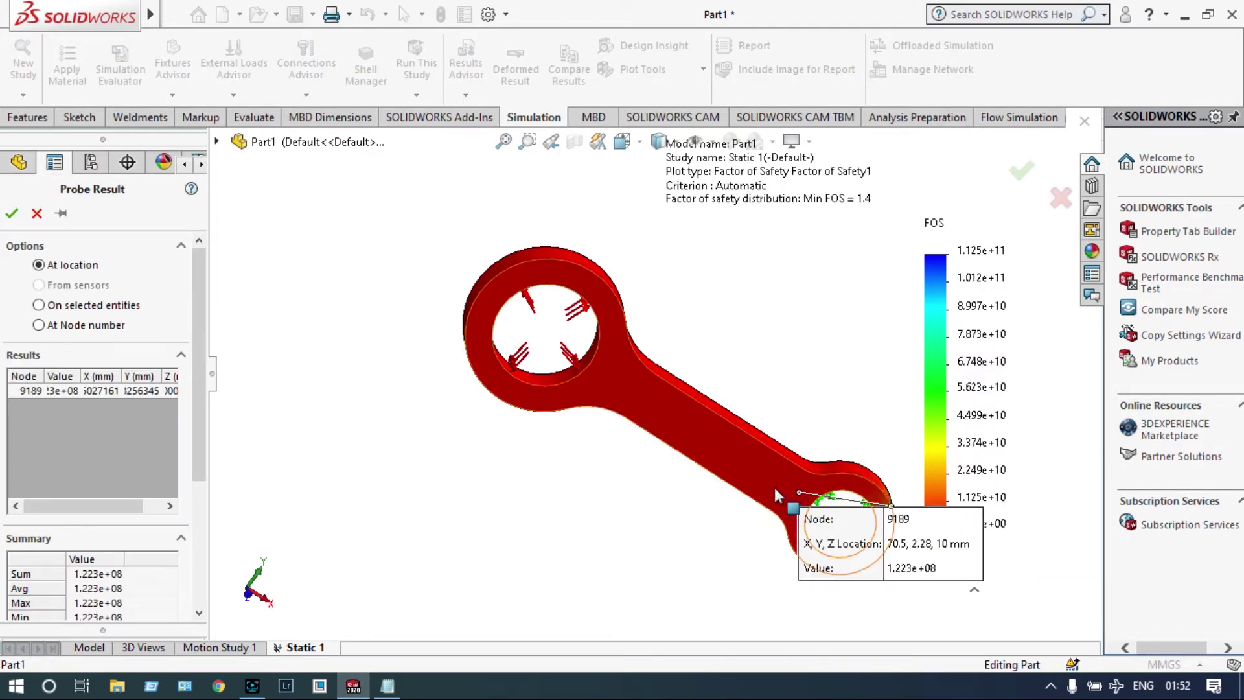
click(775, 487)
click(727, 451)
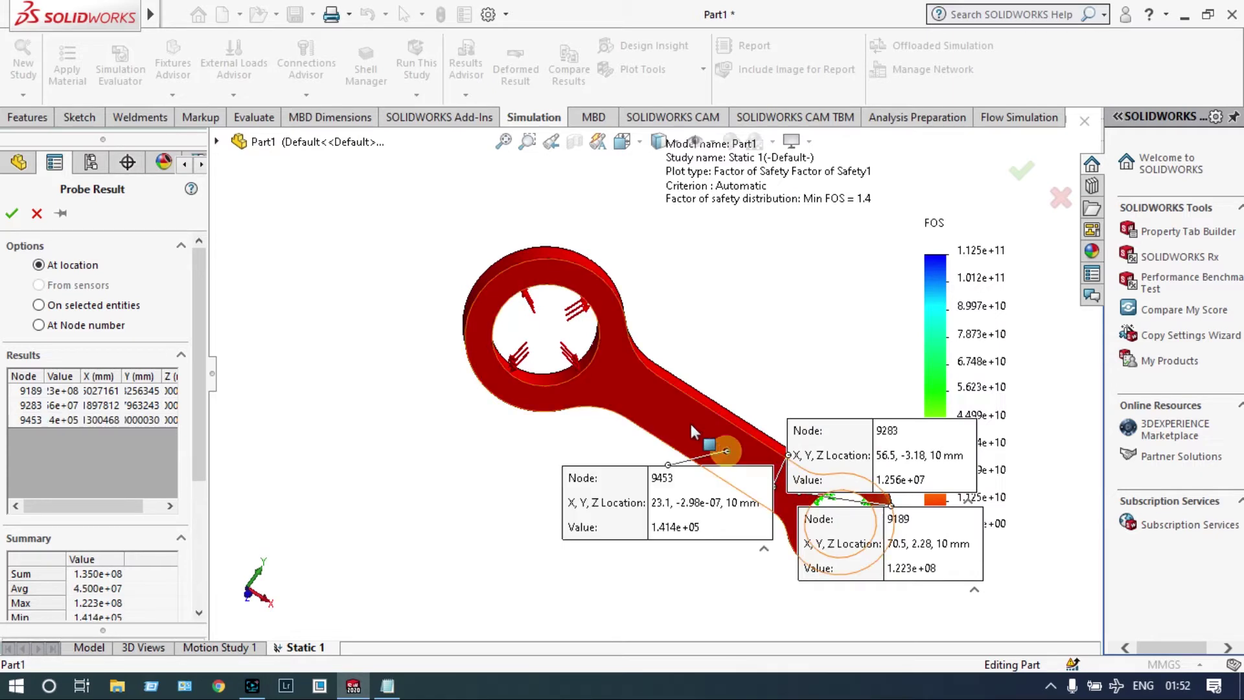
click(657, 399)
click(641, 387)
click(607, 368)
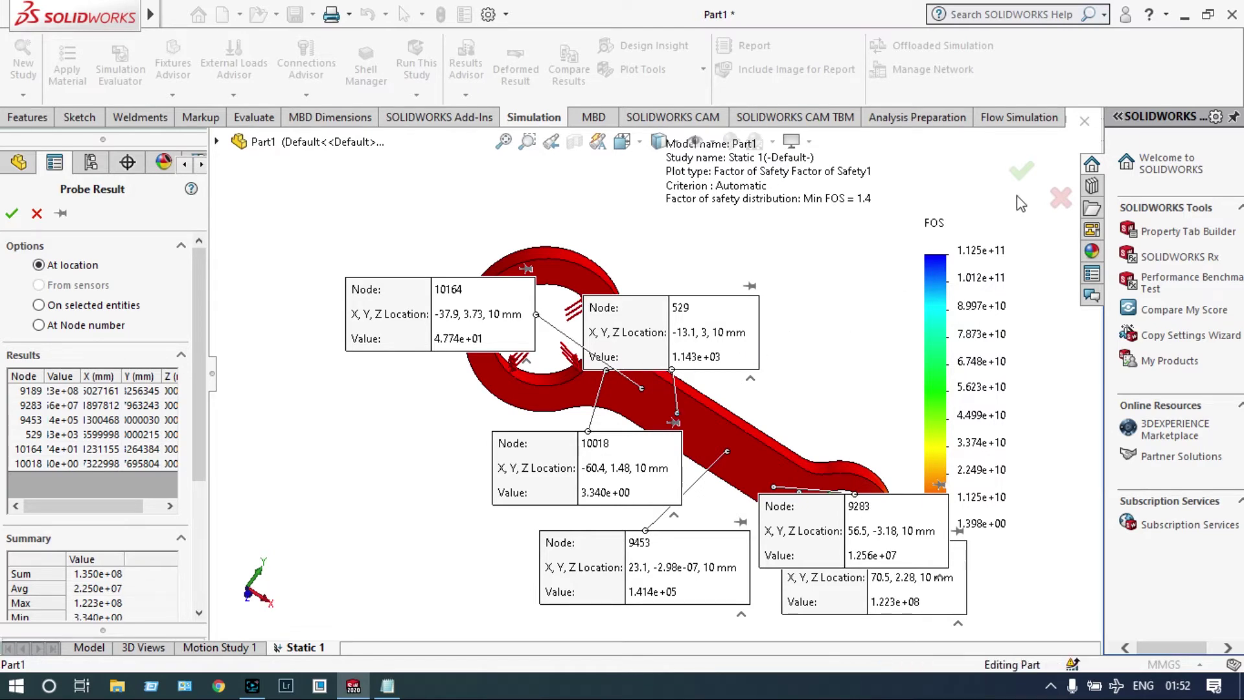
click(1059, 199)
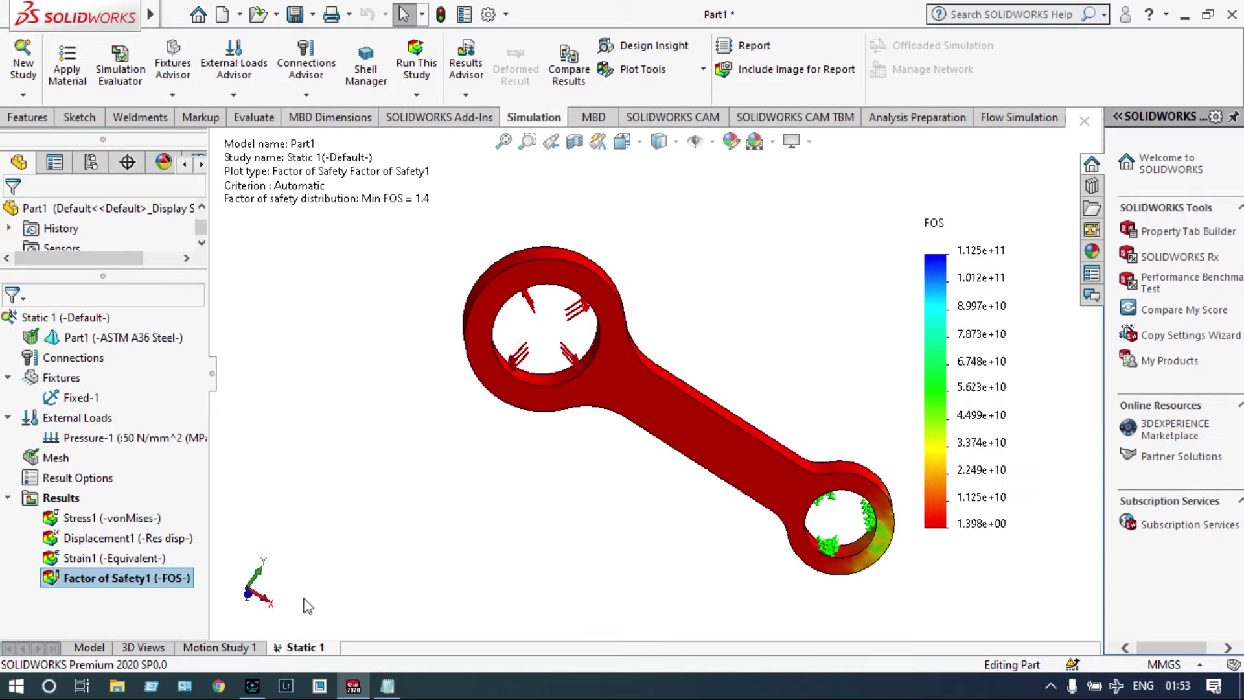
Create a new Design Study from the Static 1 study for mass optimization
right_click(322, 650)
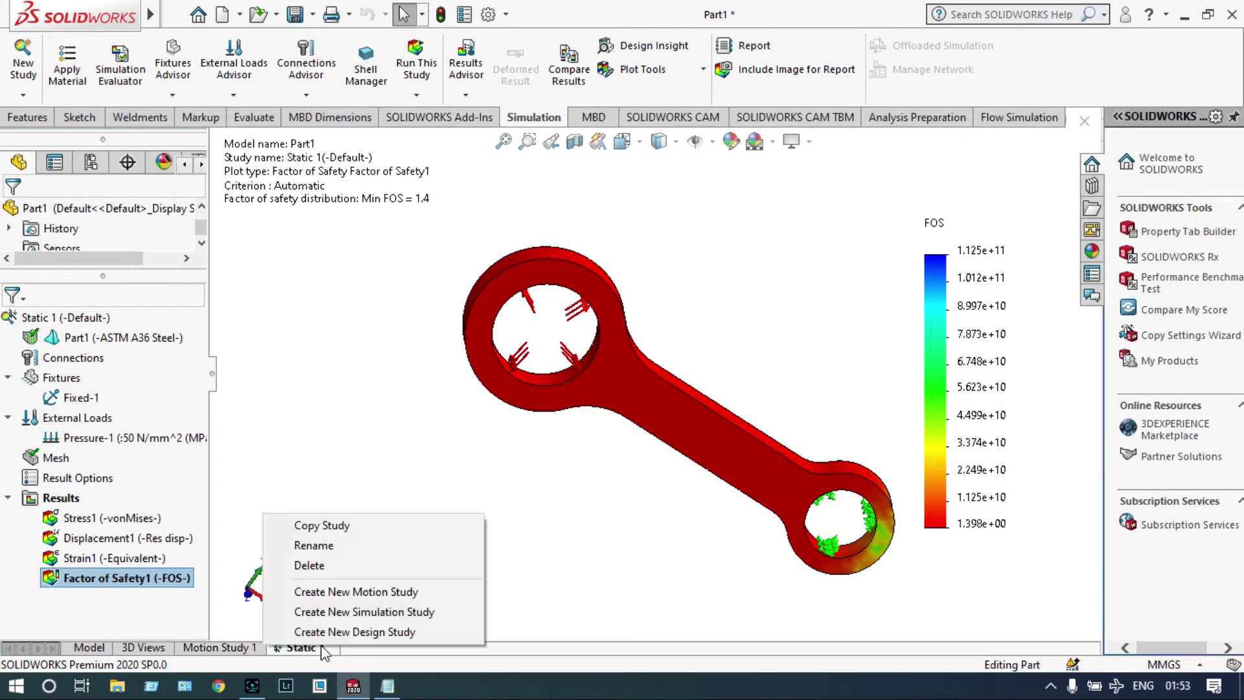
click(329, 635)
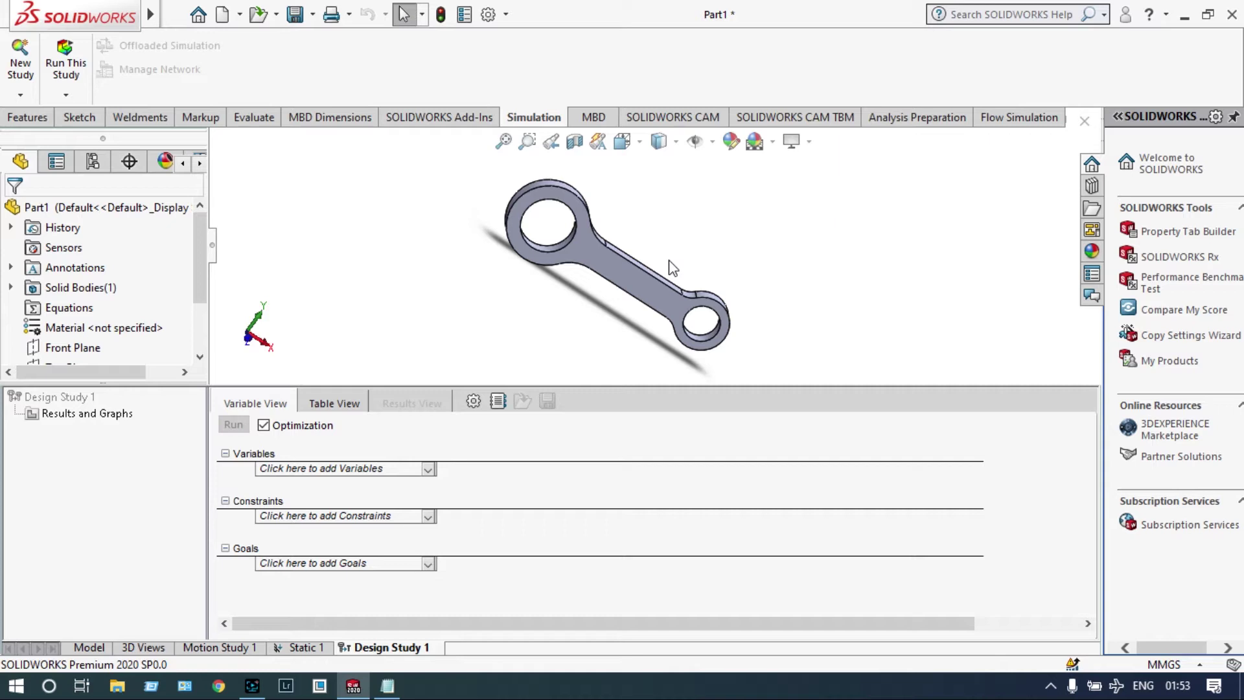
middle_drag(670, 259, 647, 292)
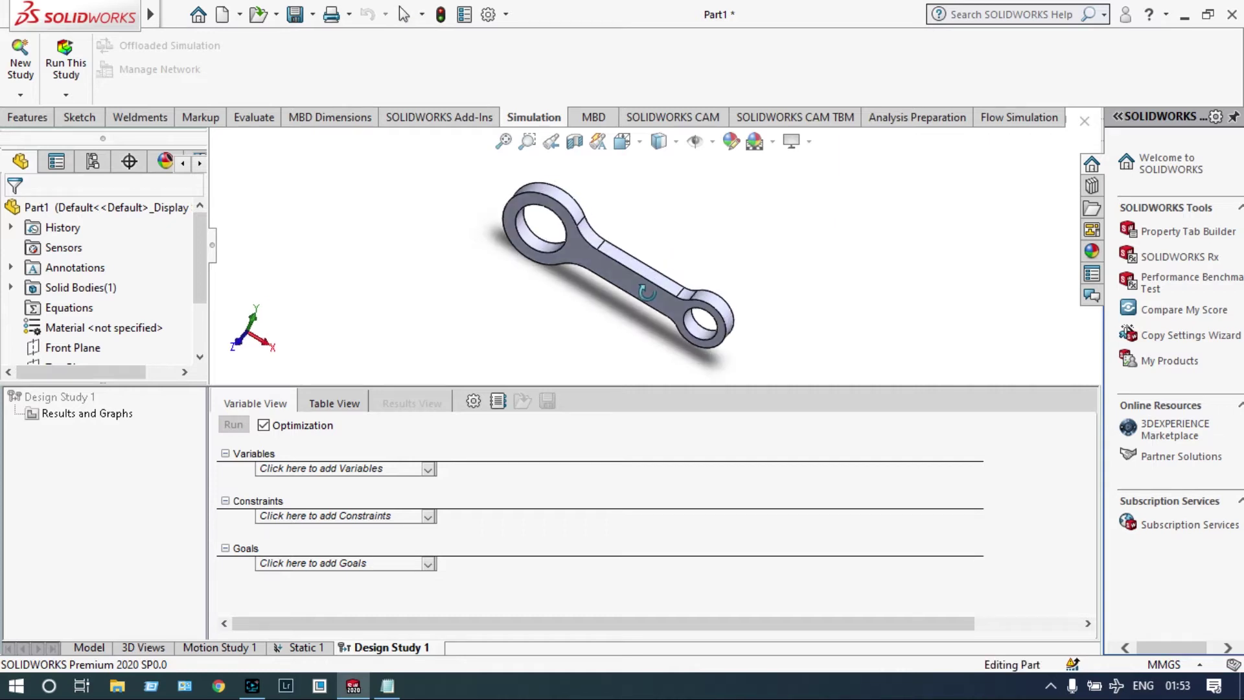
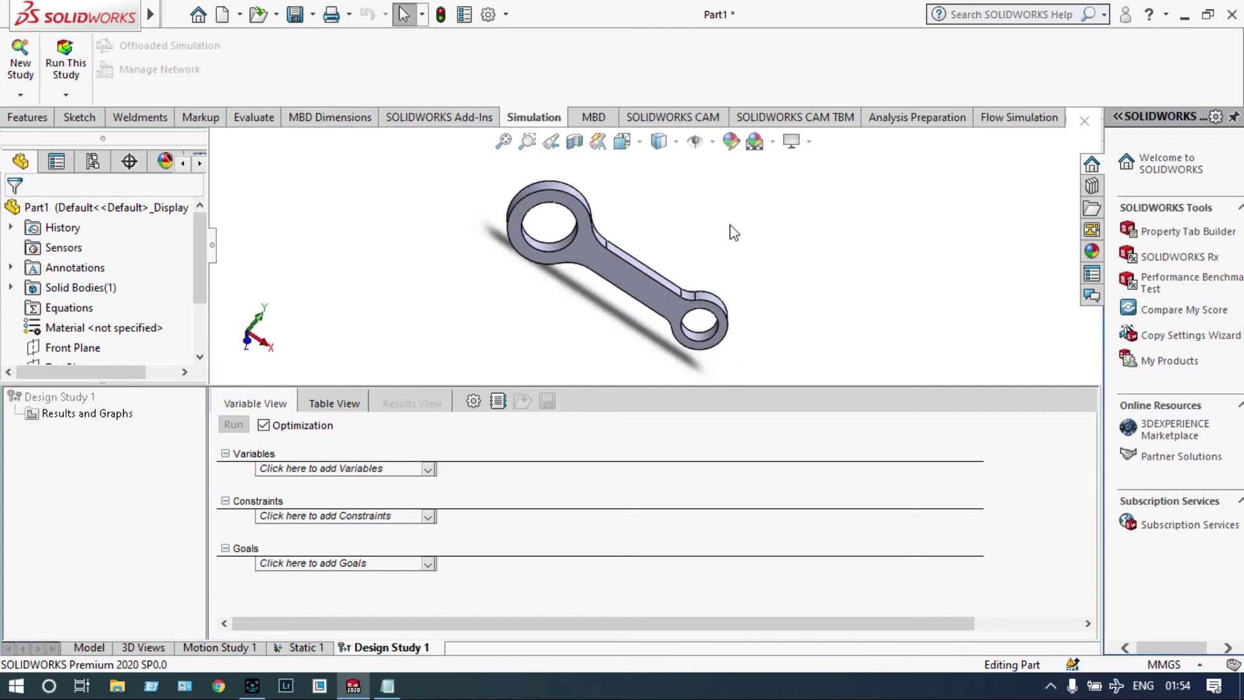
Start a new design-study parameter and orbit the rod to expose its dimensions
click(427, 470)
click(361, 483)
mouse_move(409, 25)
mouse_down()
mouse_move(678, 431)
mouse_move(744, 419)
mouse_up()
mouse_move(802, 241)
middle_down()
mouse_move(763, 201)
mouse_move(792, 185)
middle_up()
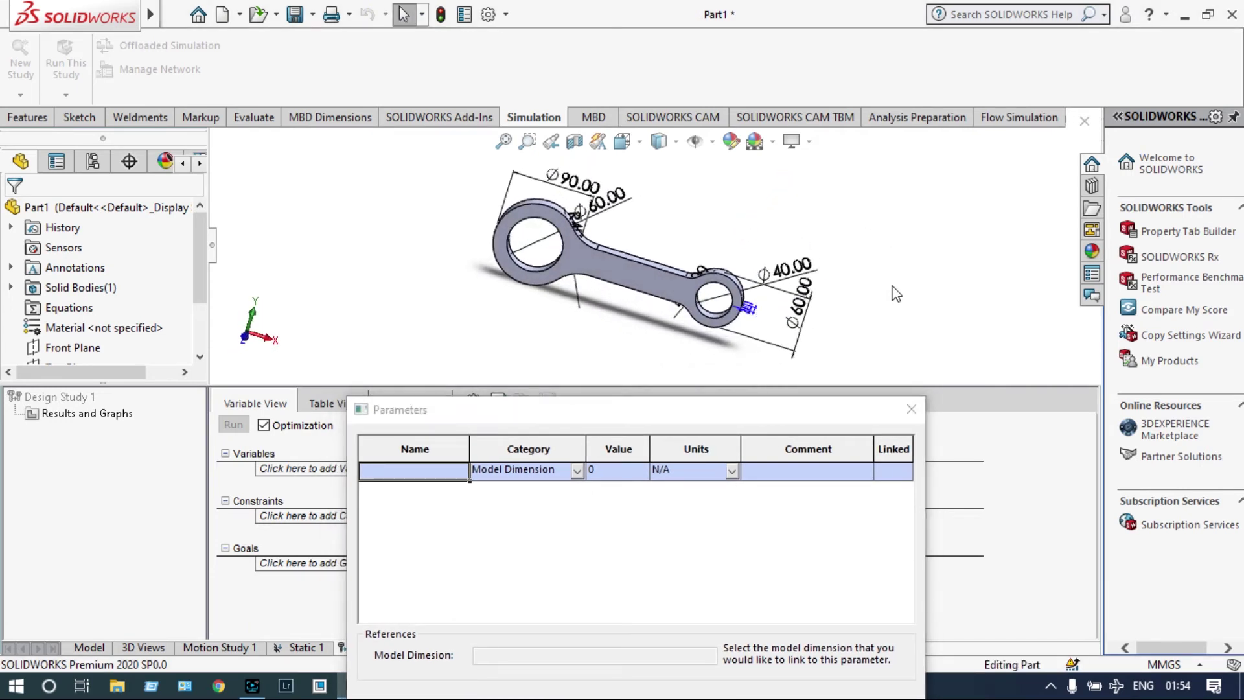
middle_drag(895, 291, 904, 208)
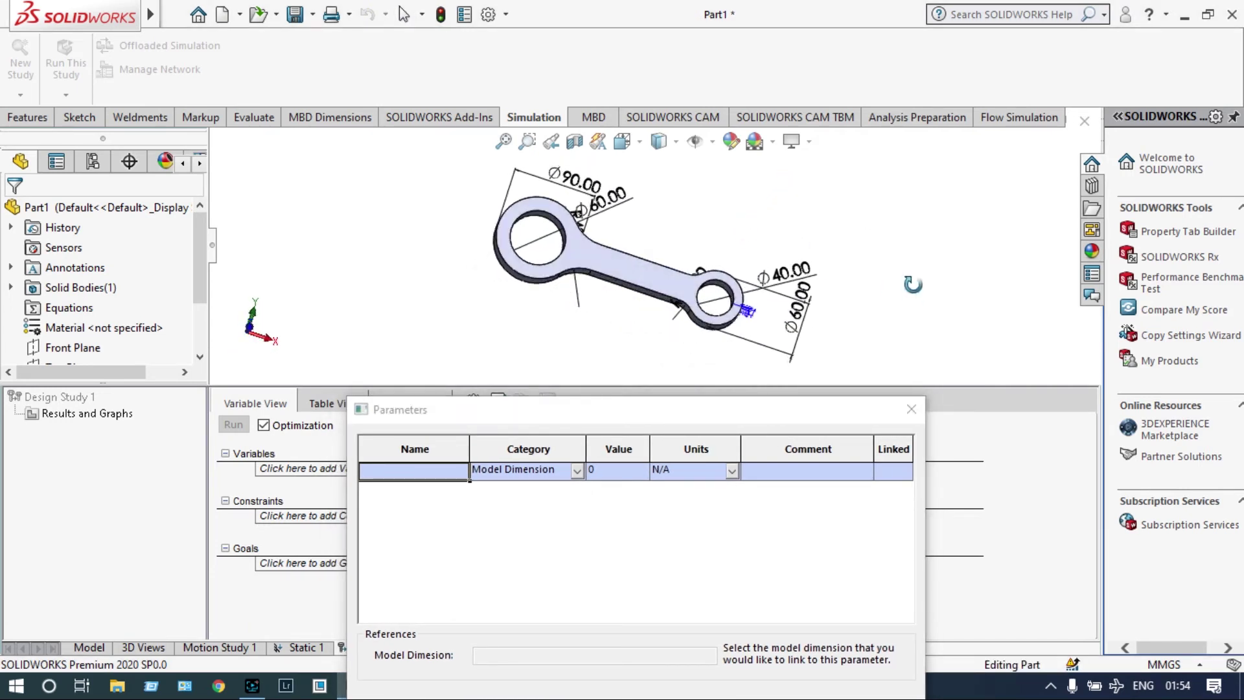
middle_drag(912, 279, 904, 228)
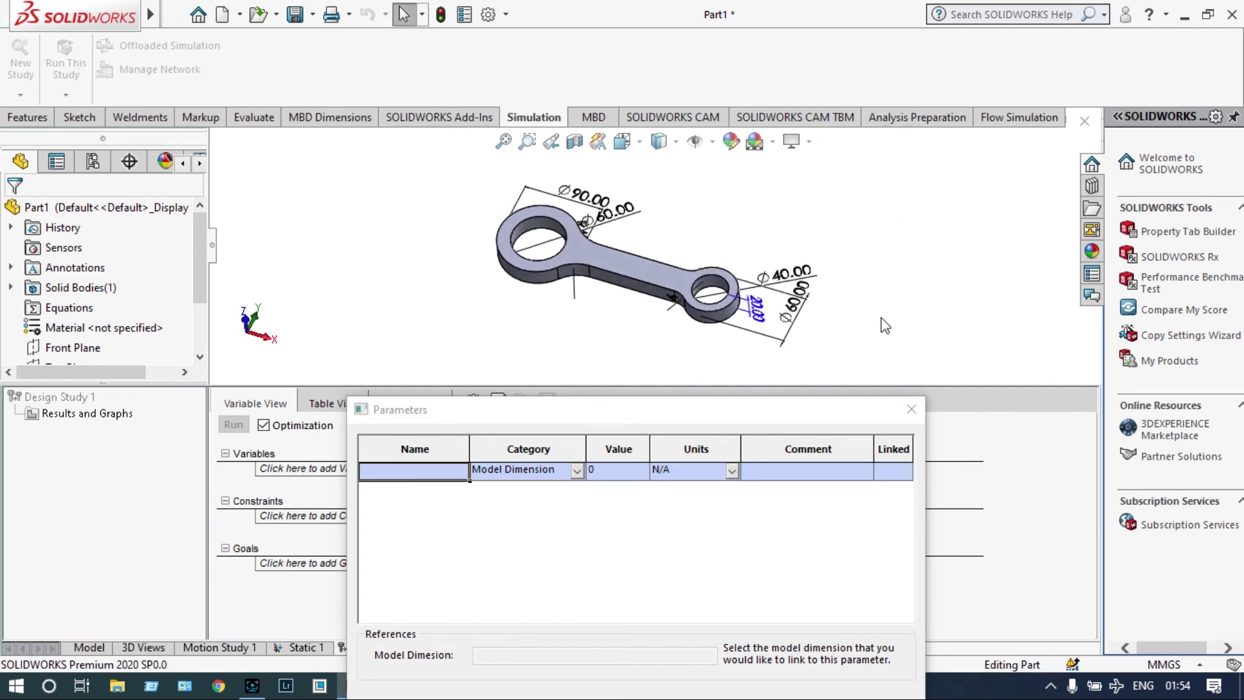
scroll(853, 310, down, 2)
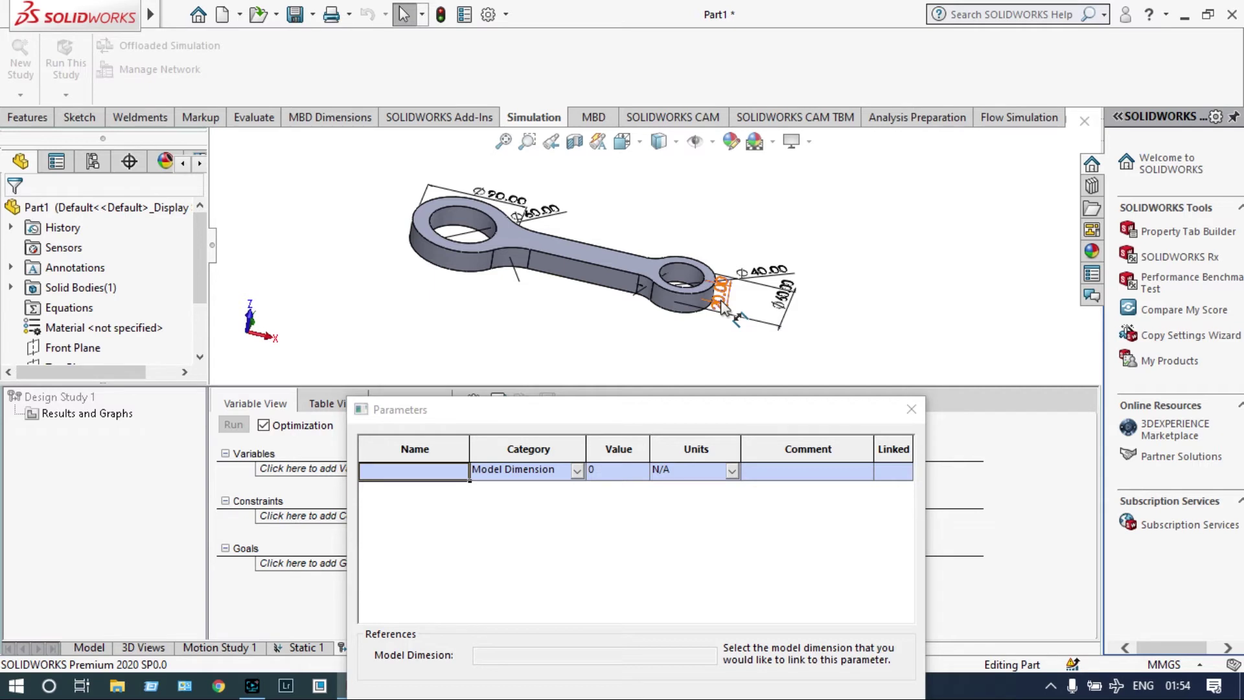
Link the 20 mm extrusion dimension to a parameter named Thickness
click(721, 309)
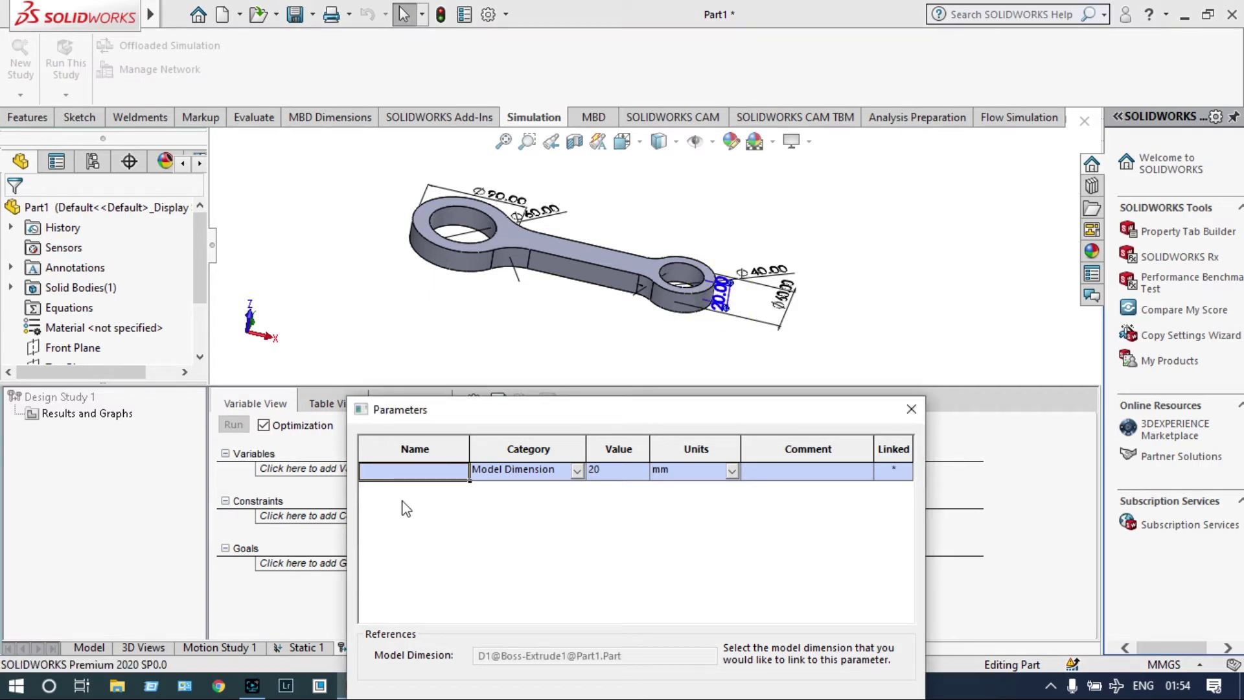
text(Thickness)
key(Tab)
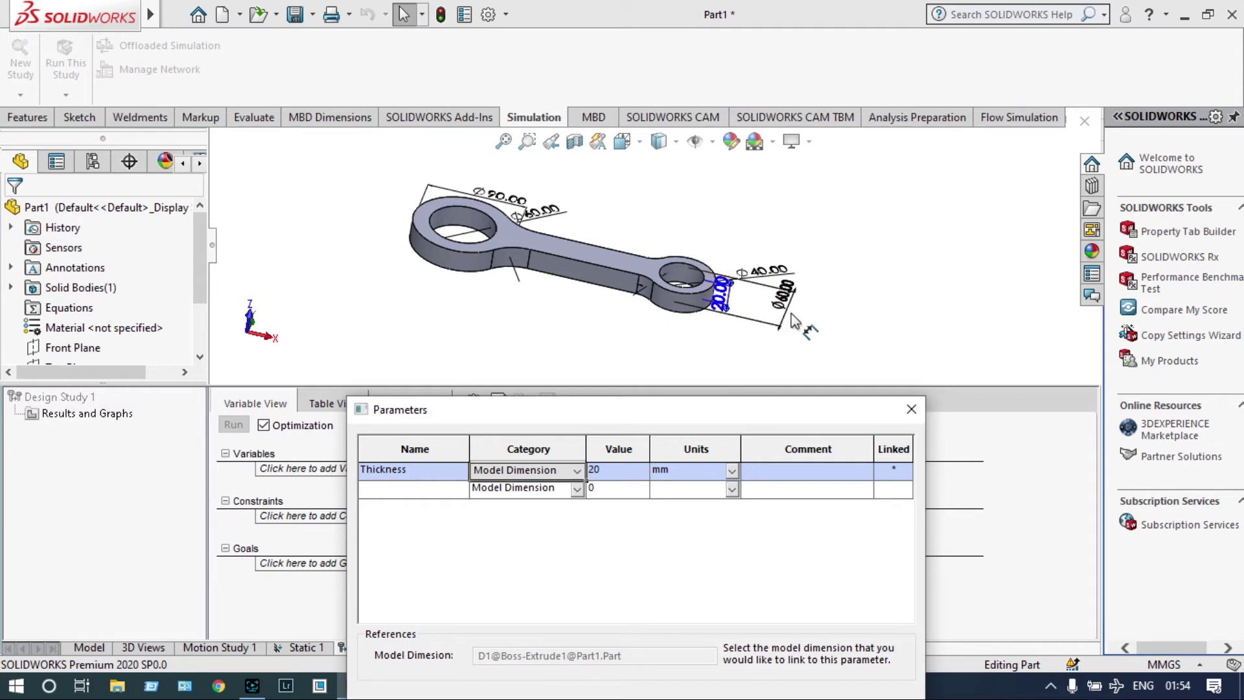
middle_drag(845, 242, 828, 312)
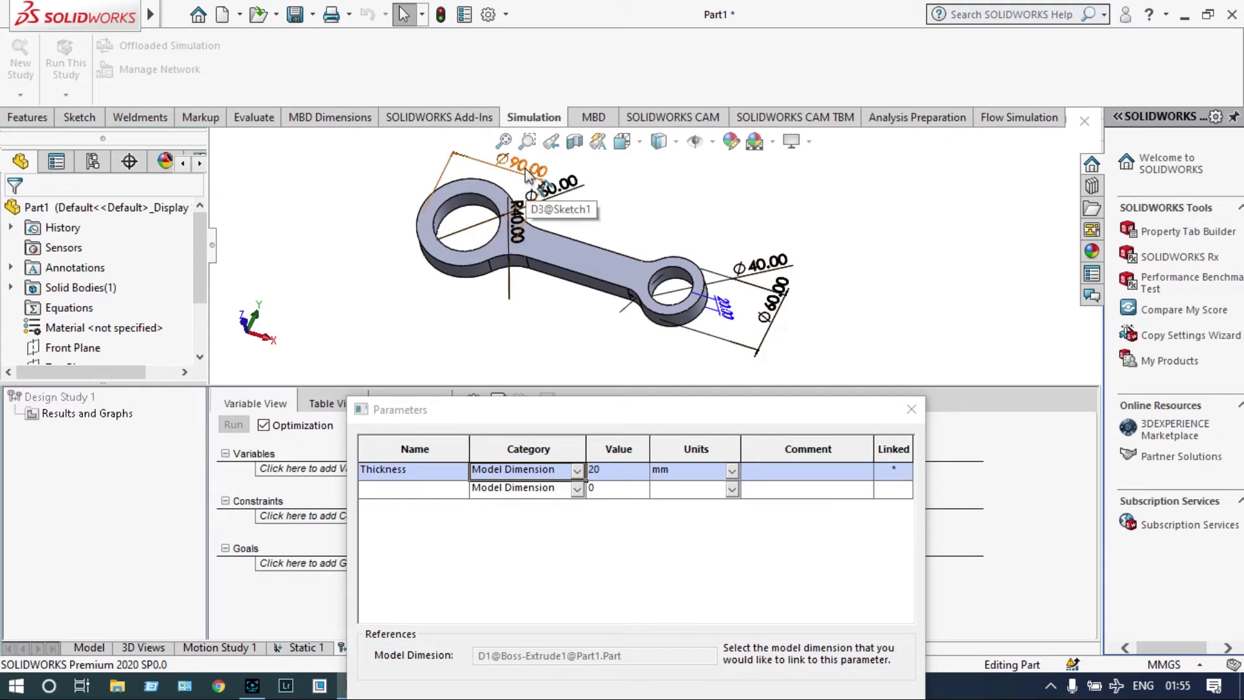
Link the Ø90 diameter to a second parameter named OD1
click(415, 488)
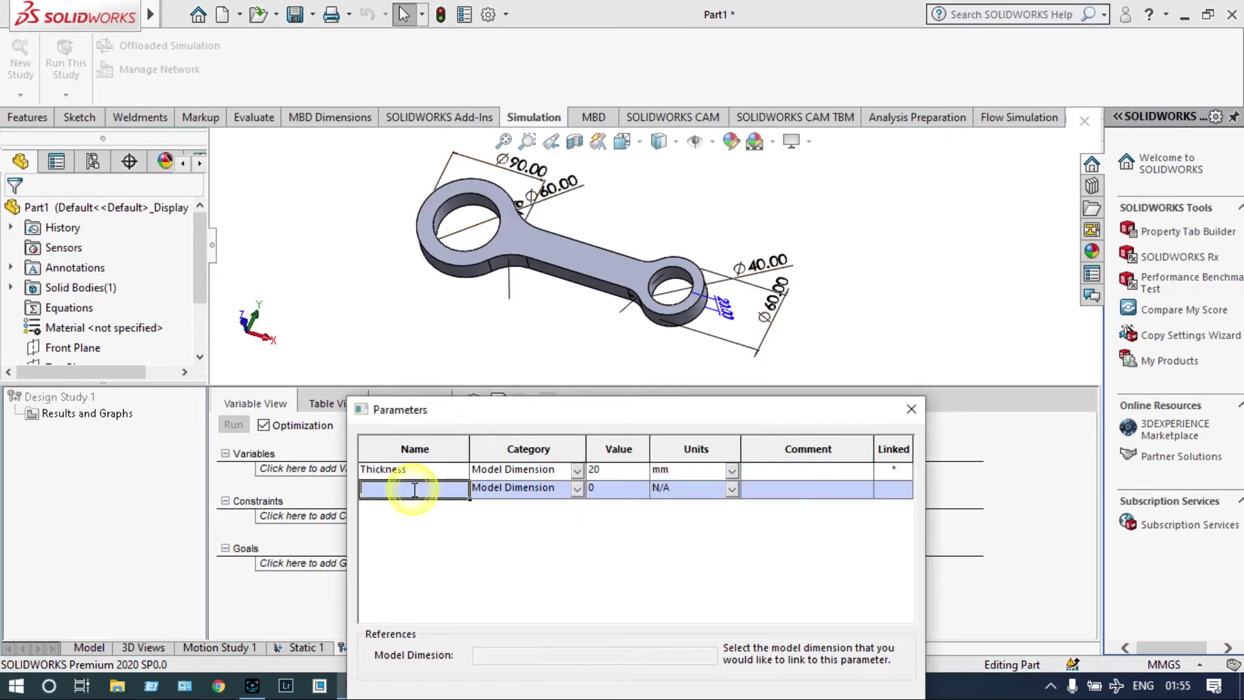
click(525, 176)
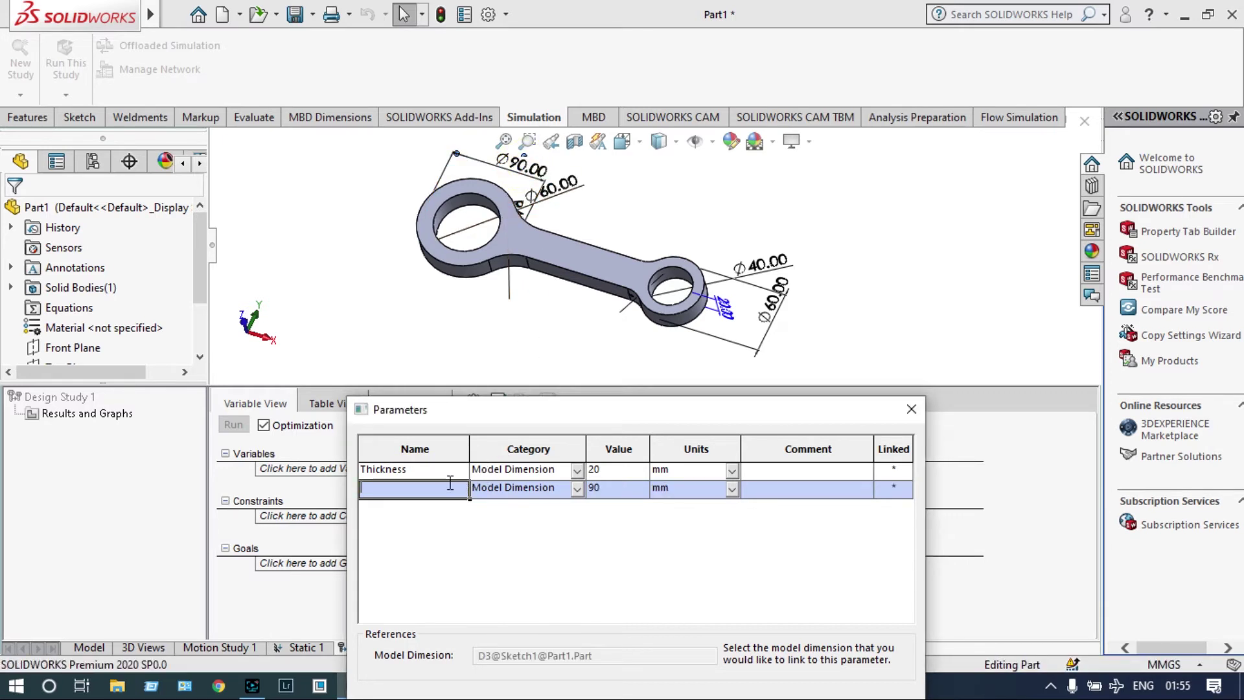
text(OD1)
key(Tab)
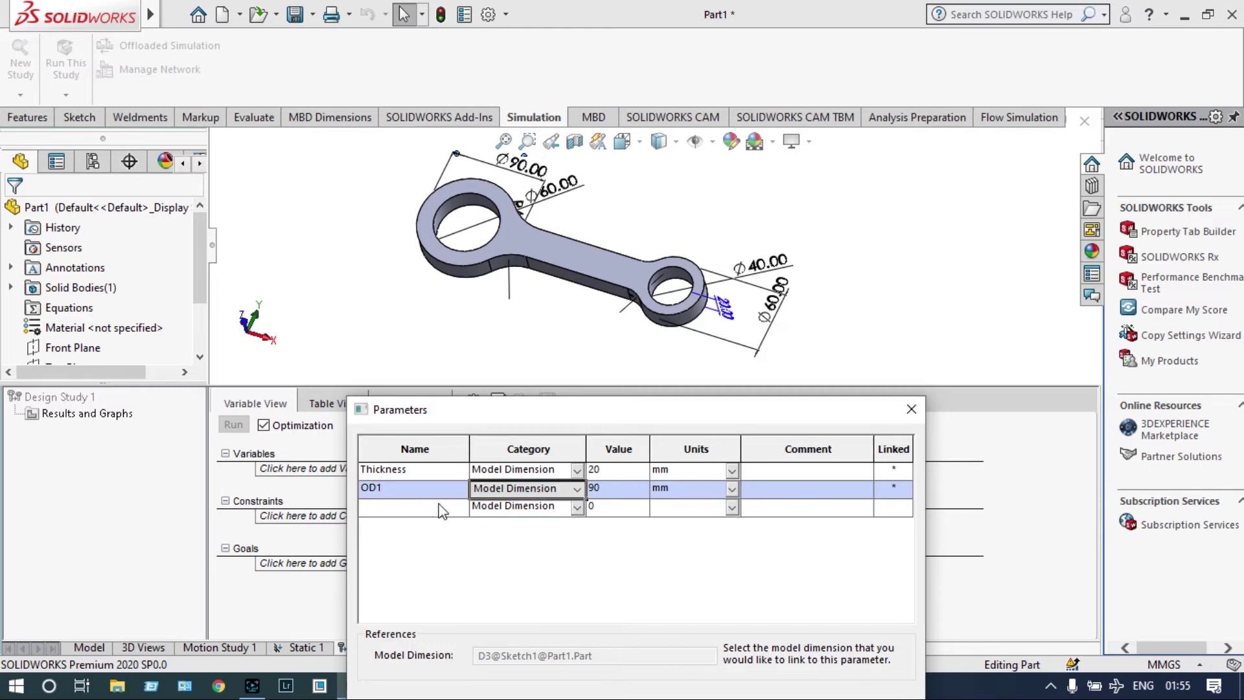
Link the Ø60 diameter to a third parameter OD2 and accept the parameters
click(440, 505)
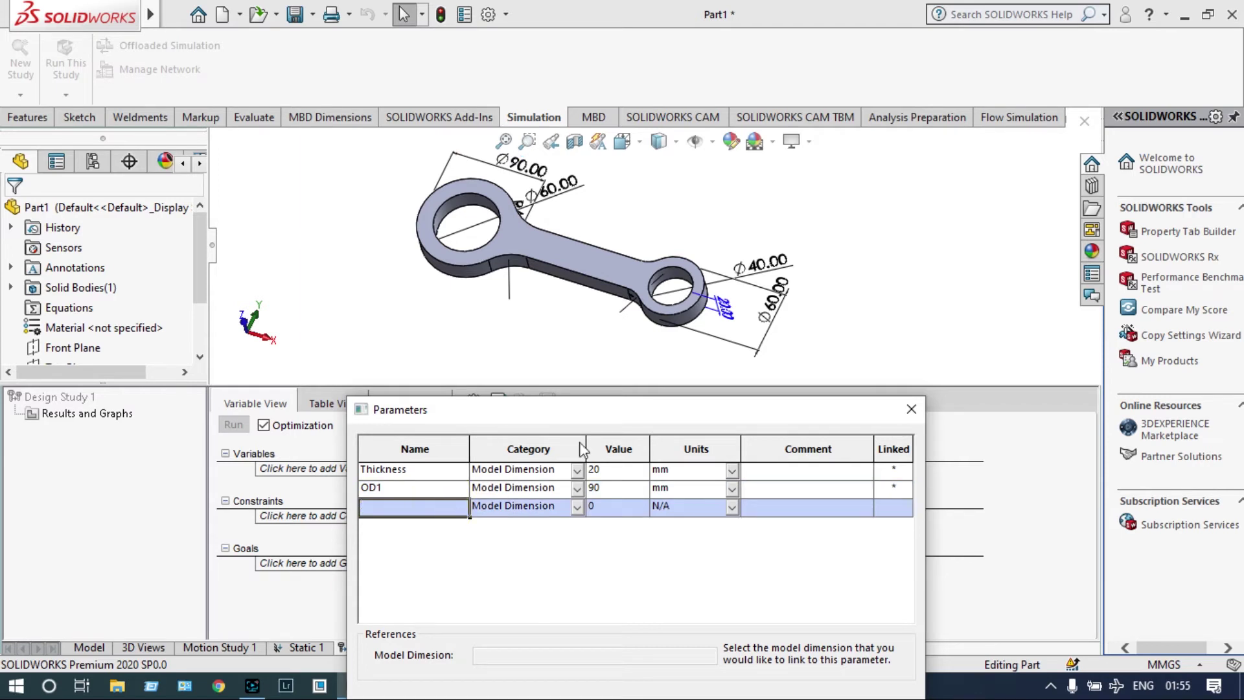
click(778, 309)
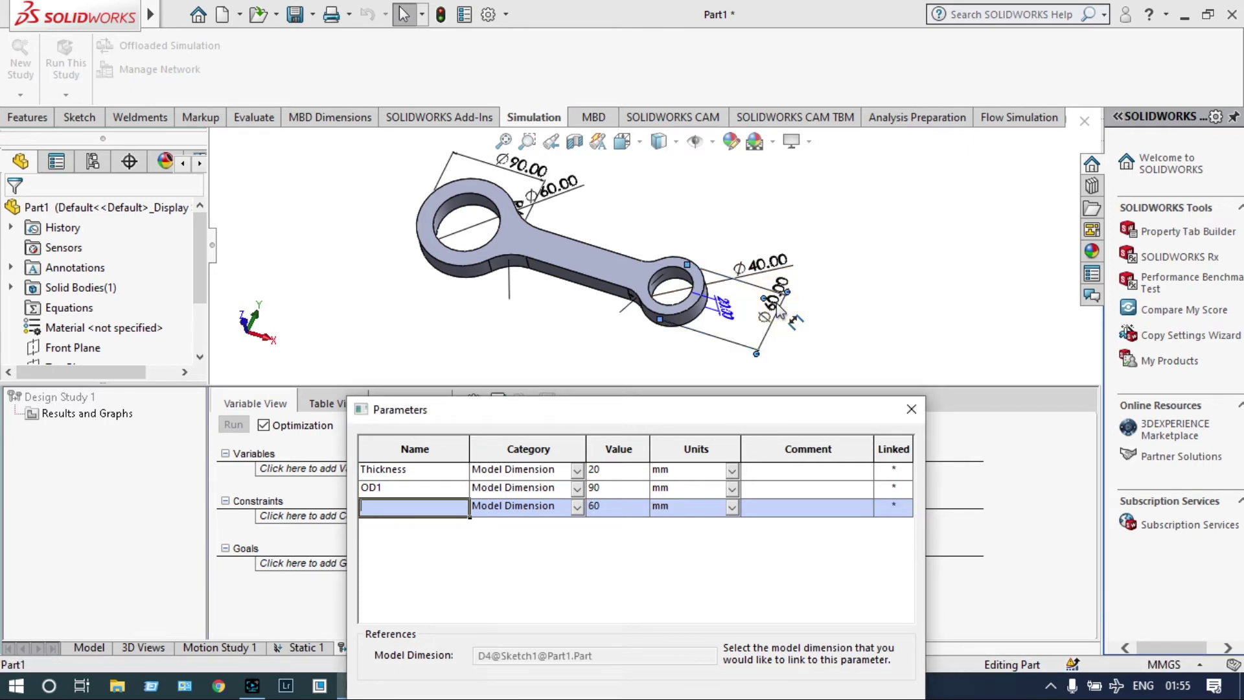
text(OD)
text(2)
drag(821, 397, 834, 196)
click(630, 603)
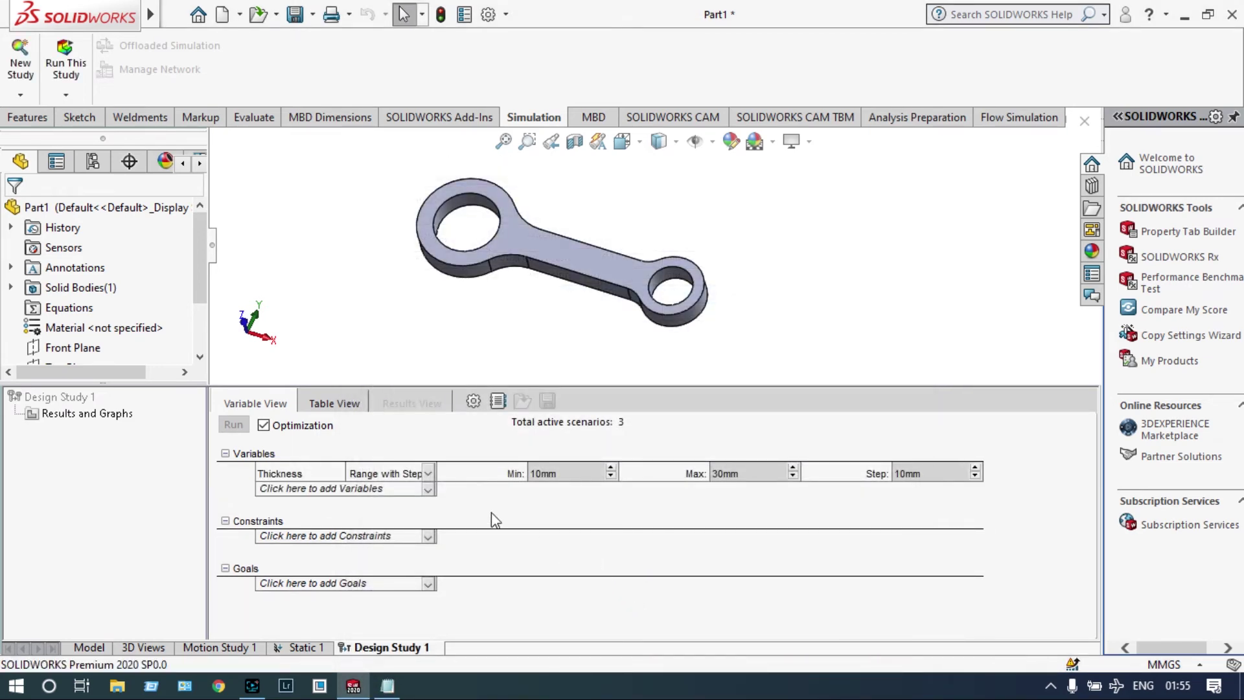
Add OD2 and OD1 as study variables alongside Thickness for 27 scenarios
click(422, 490)
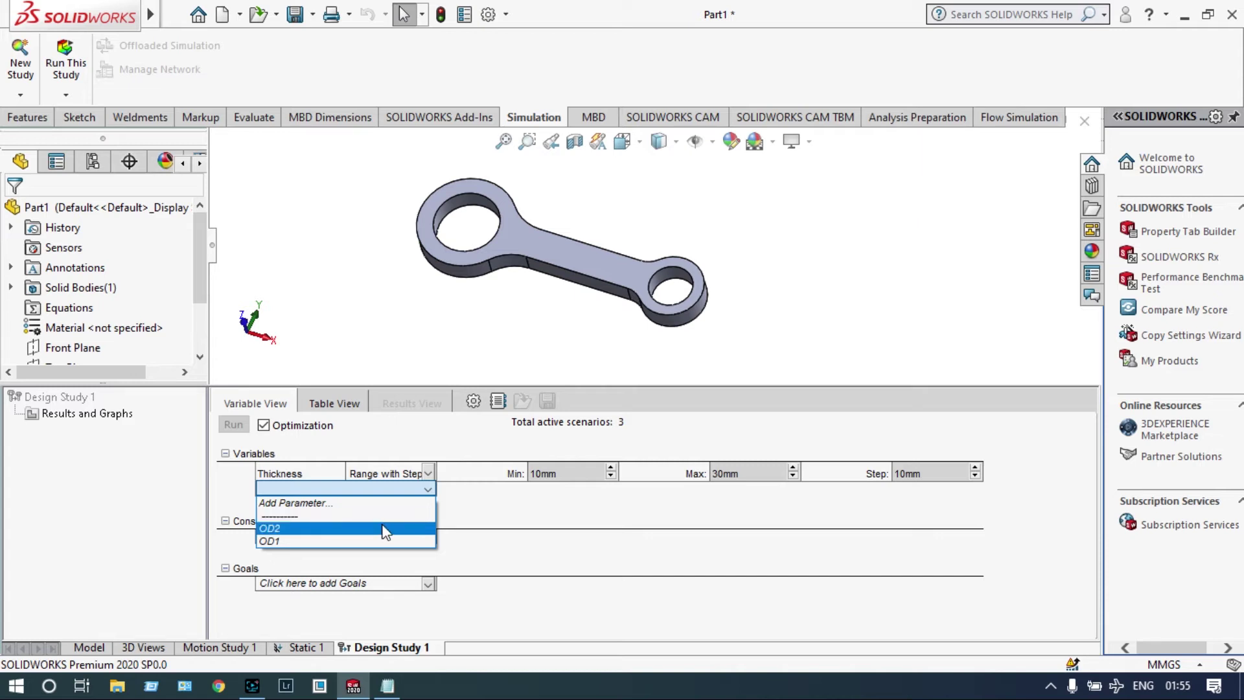
click(385, 530)
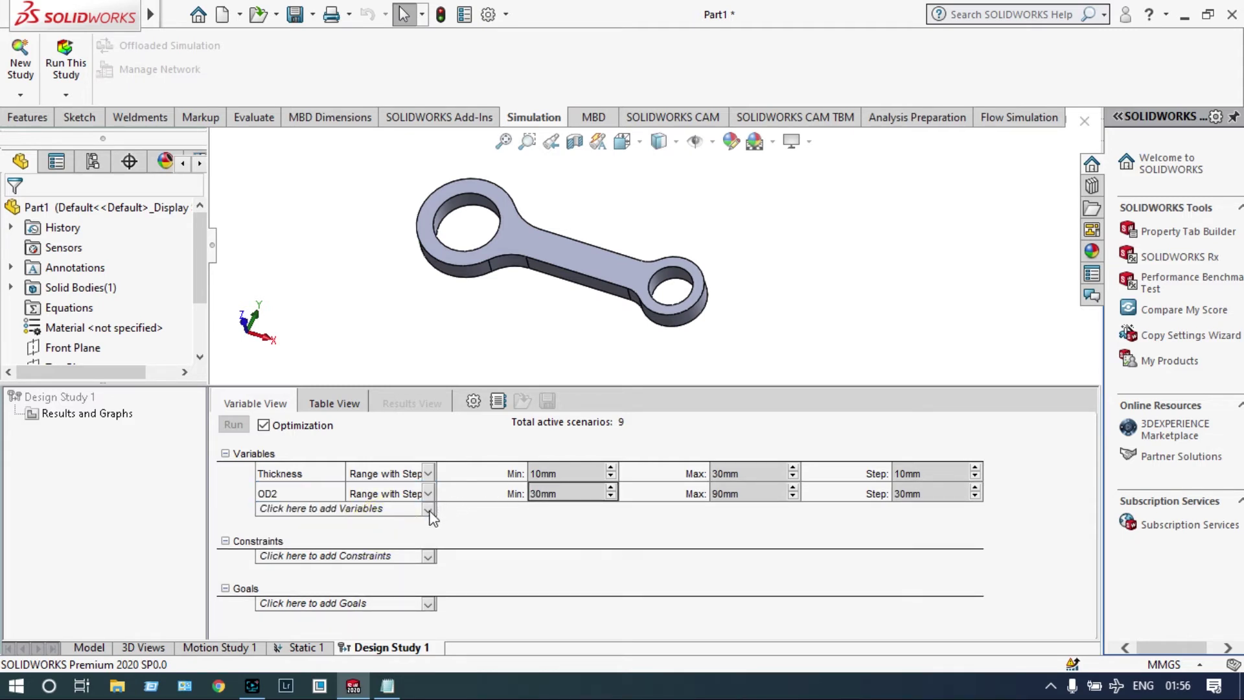
click(432, 509)
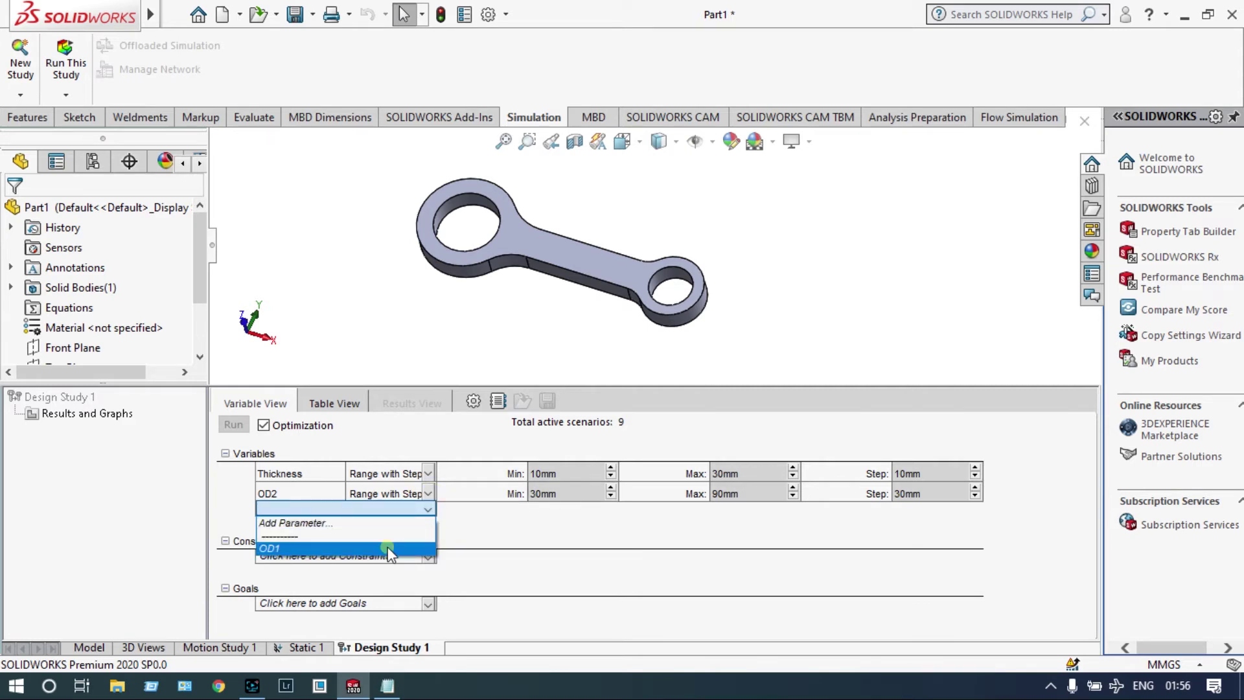
click(388, 551)
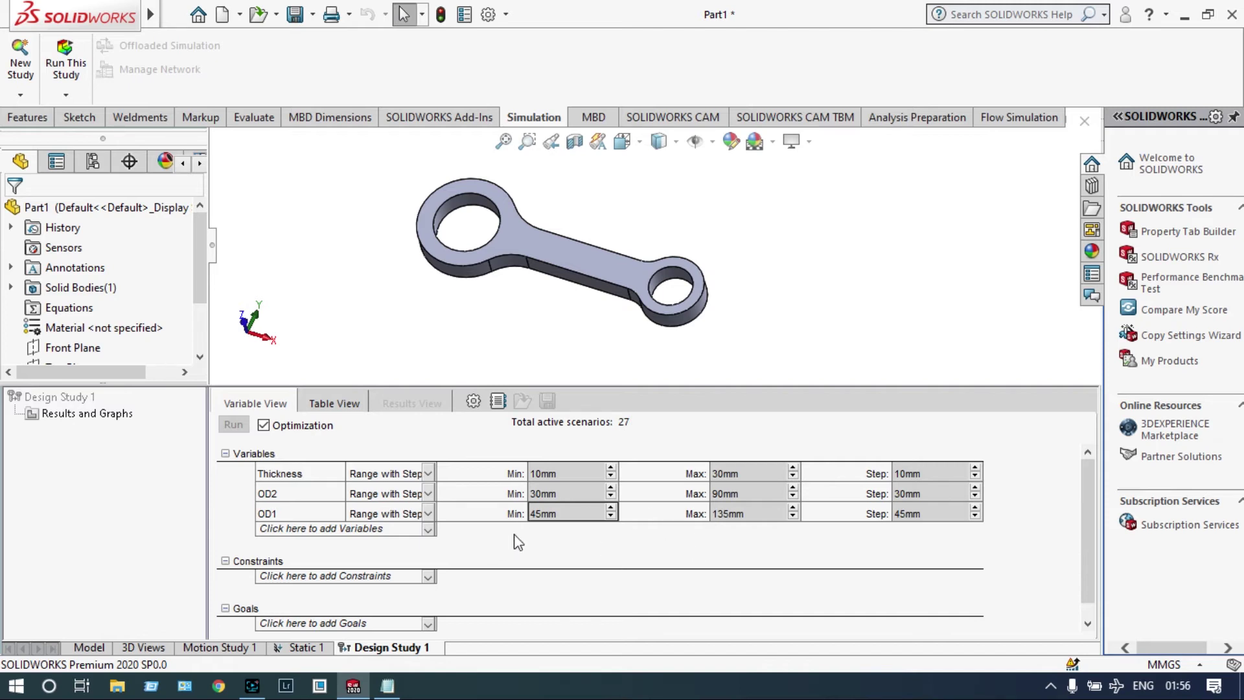
scroll(522, 546, down, 1)
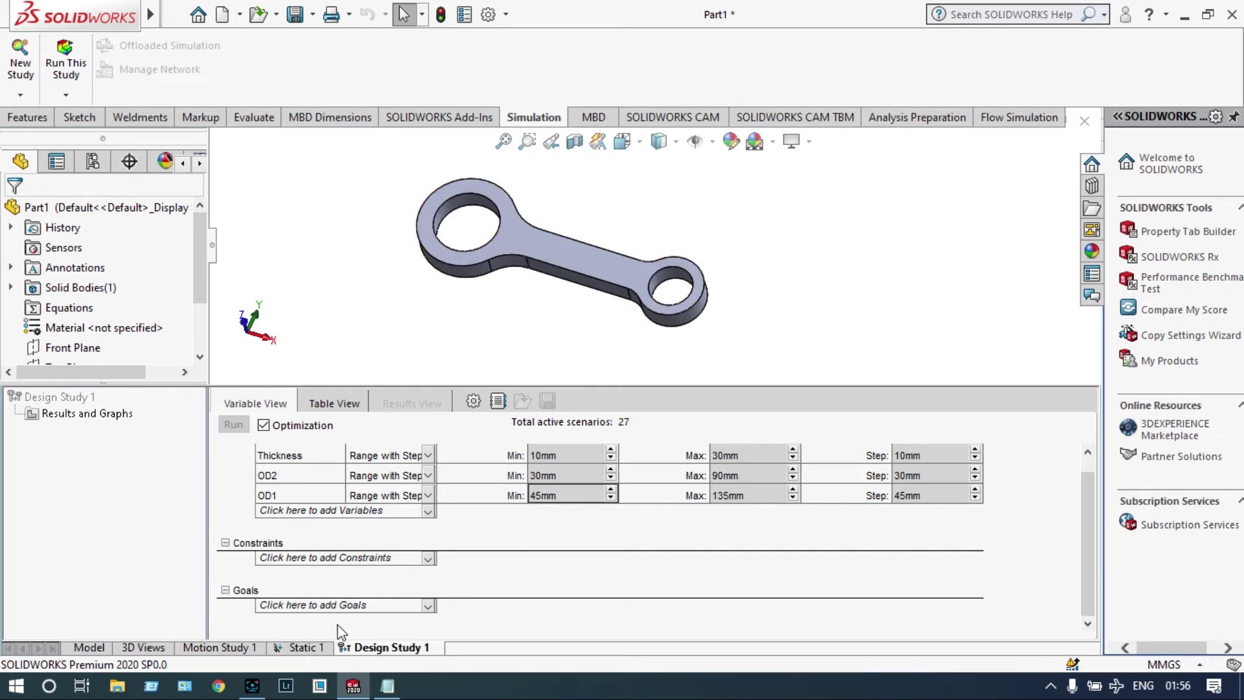
click(305, 647)
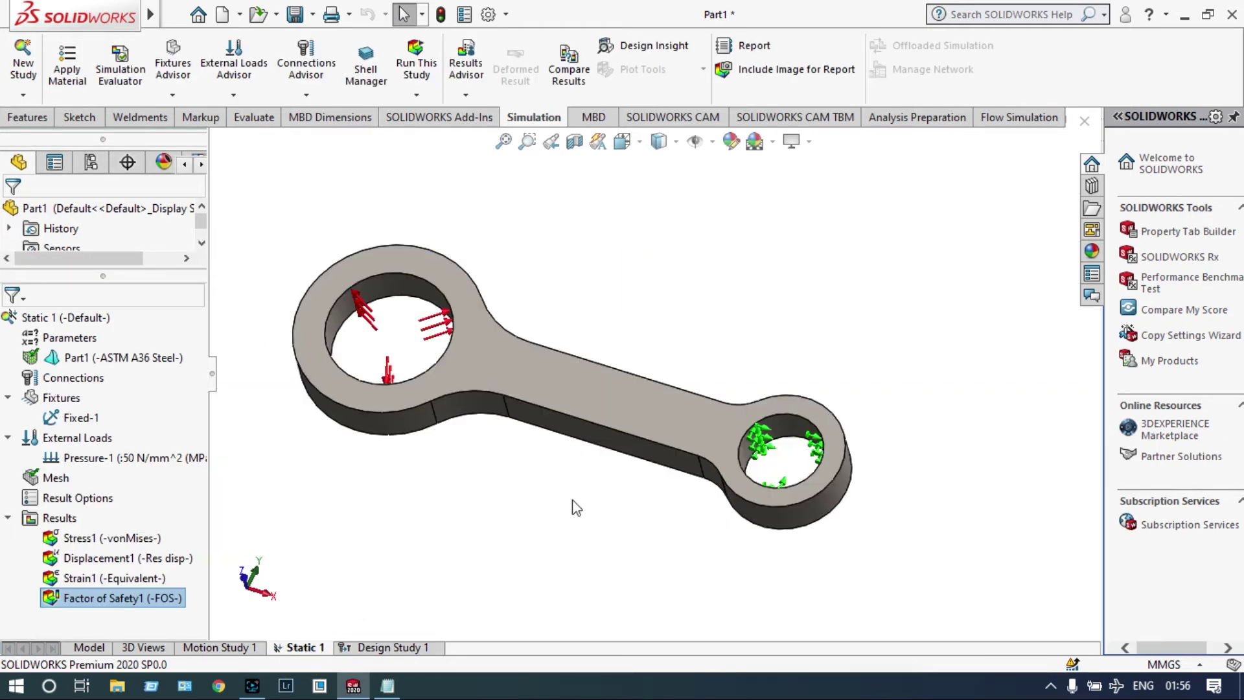
double_click(123, 600)
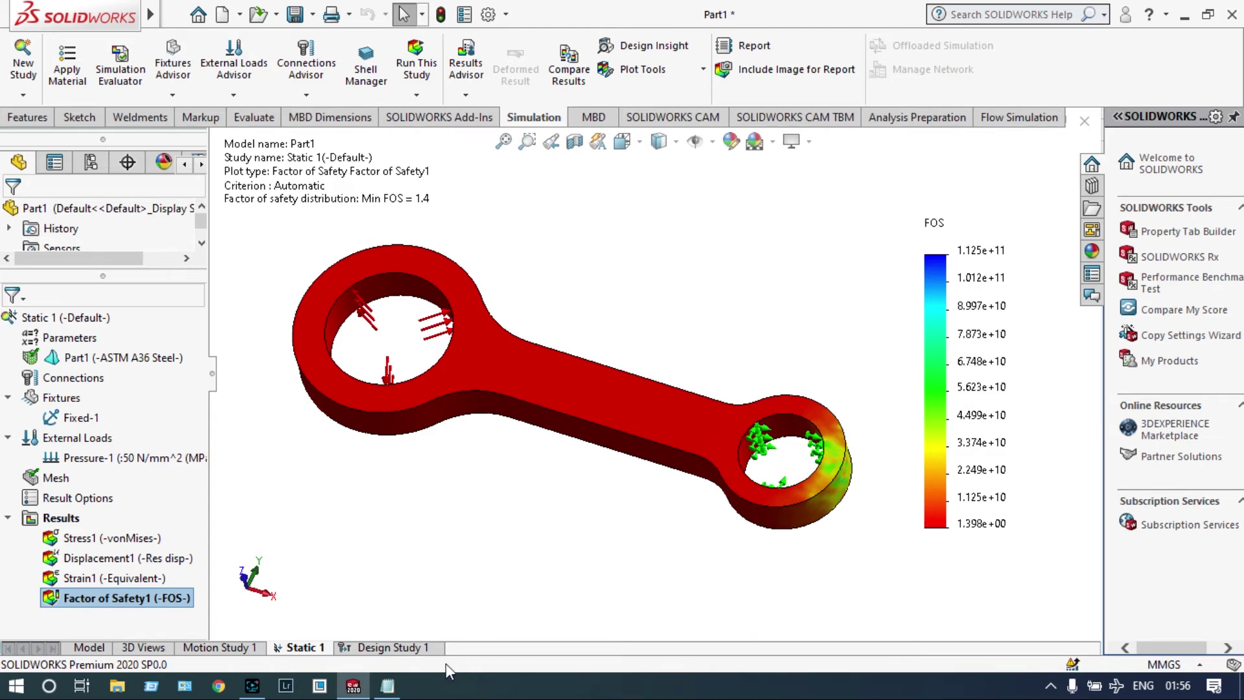
click(394, 648)
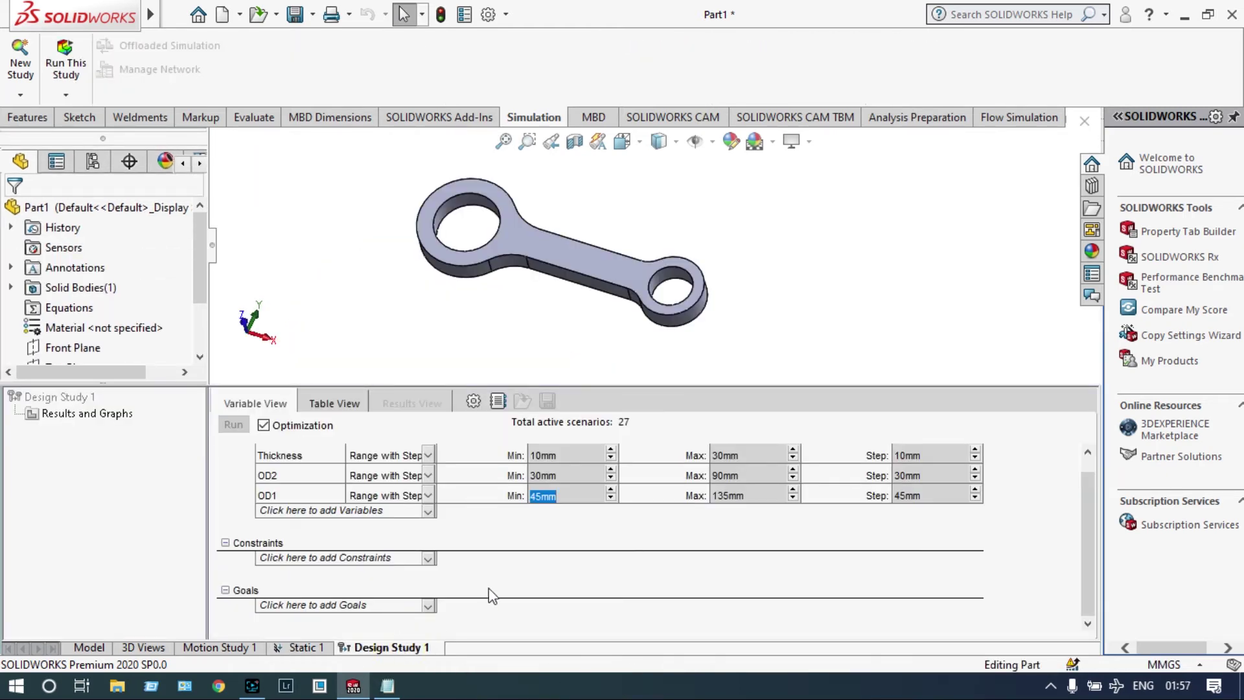
Add a Simulation Data sensor tracking Factor of Safety as a study constraint
click(429, 561)
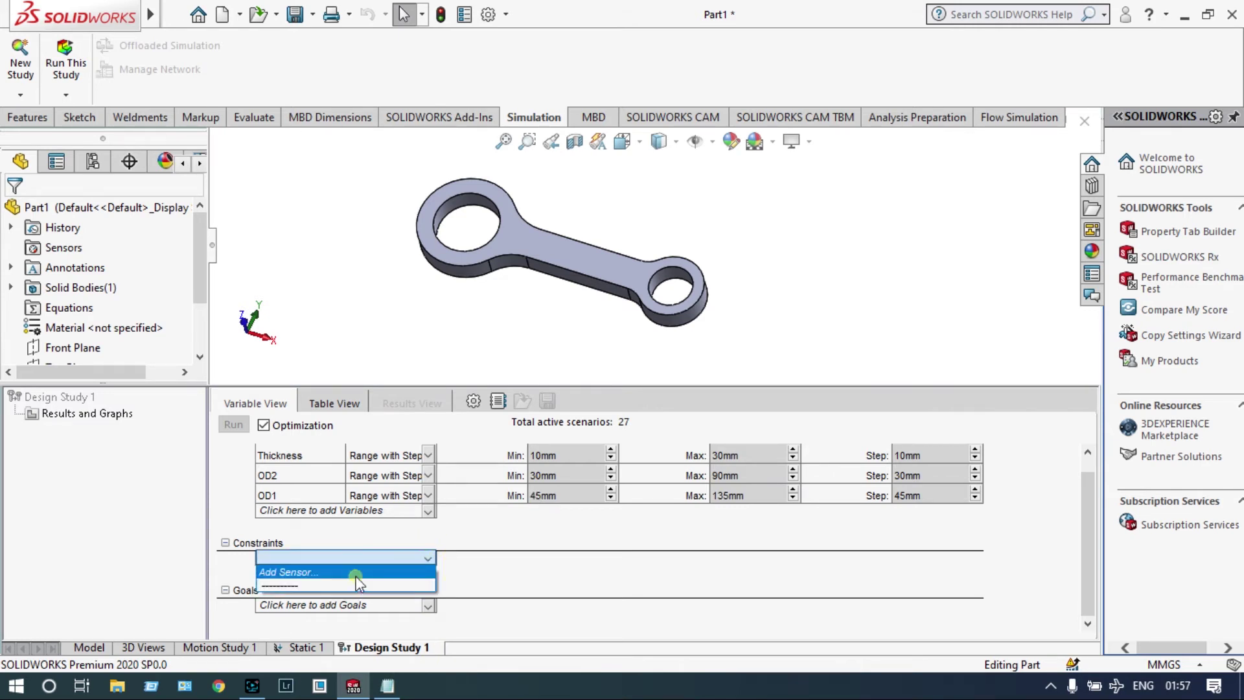
click(359, 574)
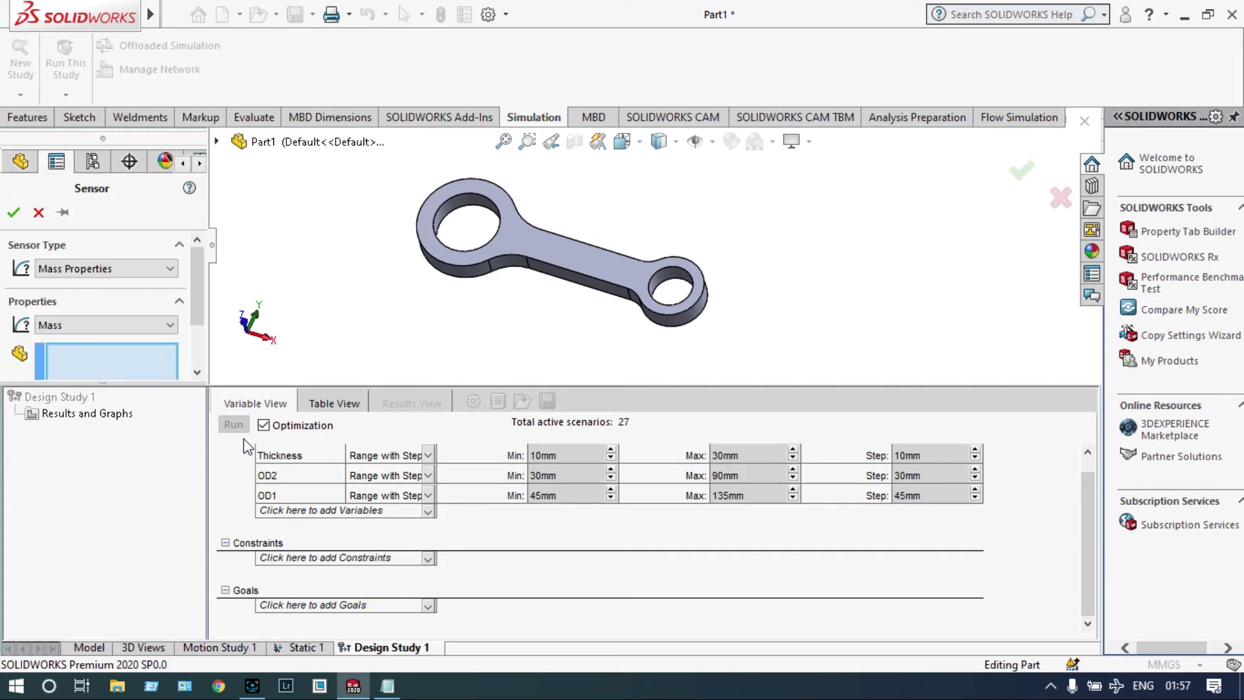
click(170, 269)
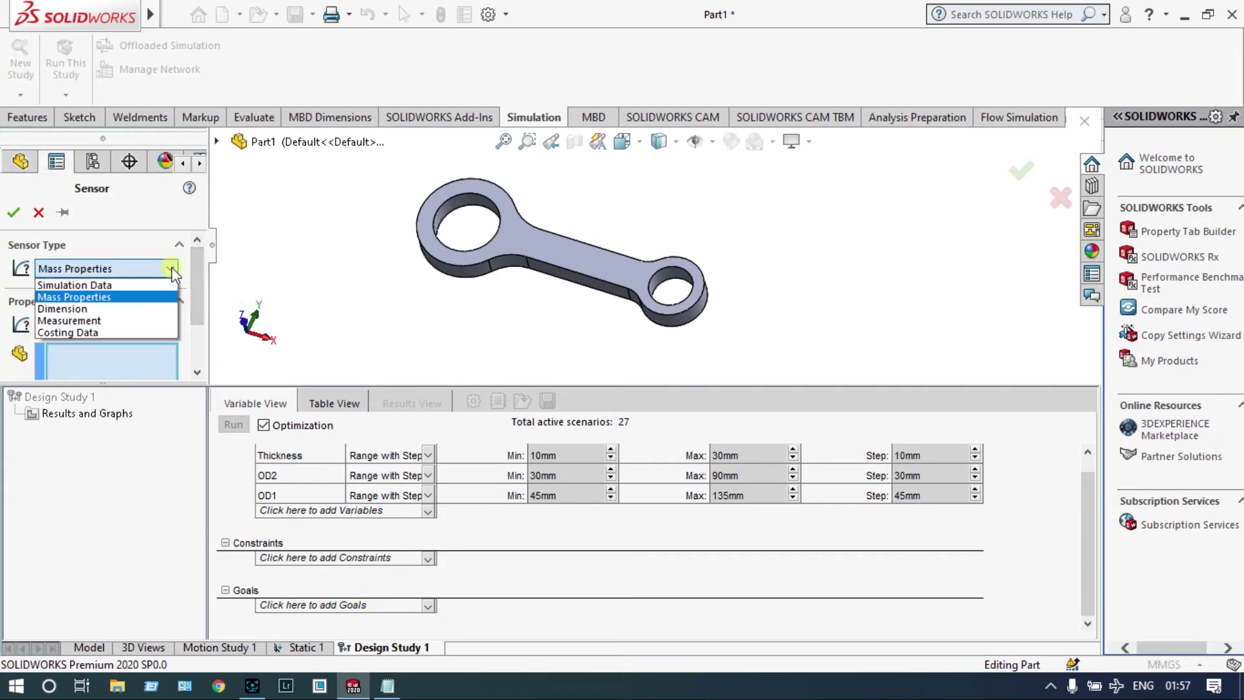
click(144, 285)
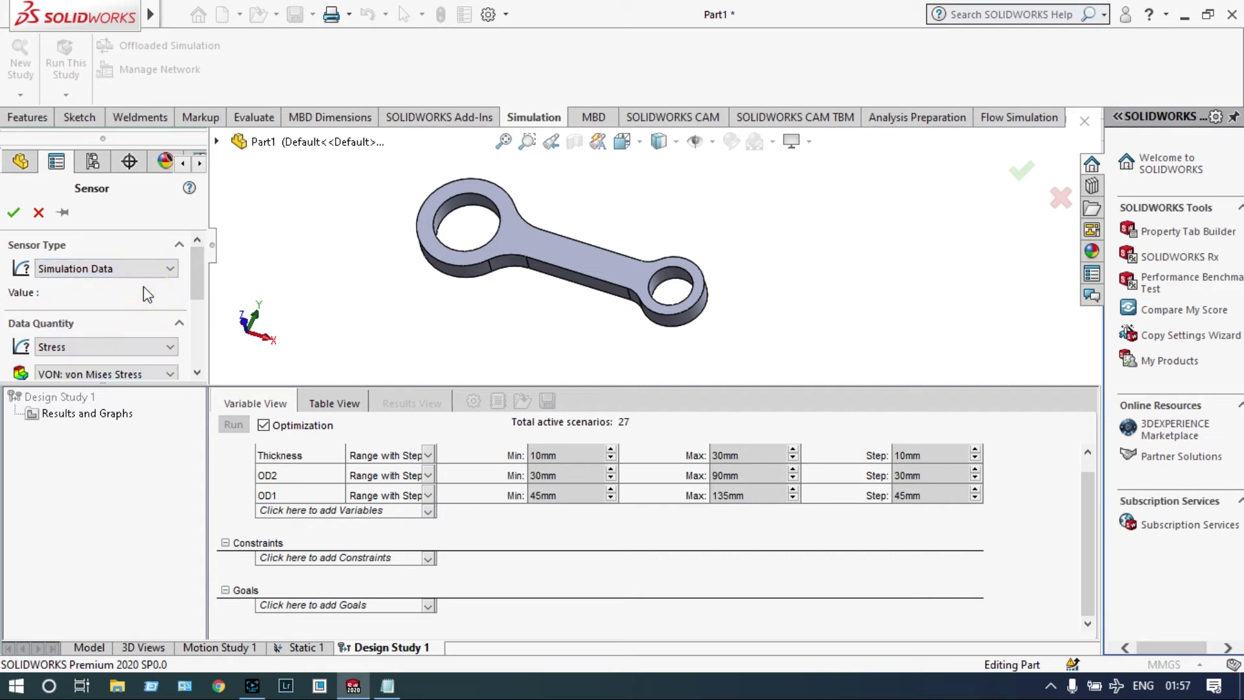
click(171, 348)
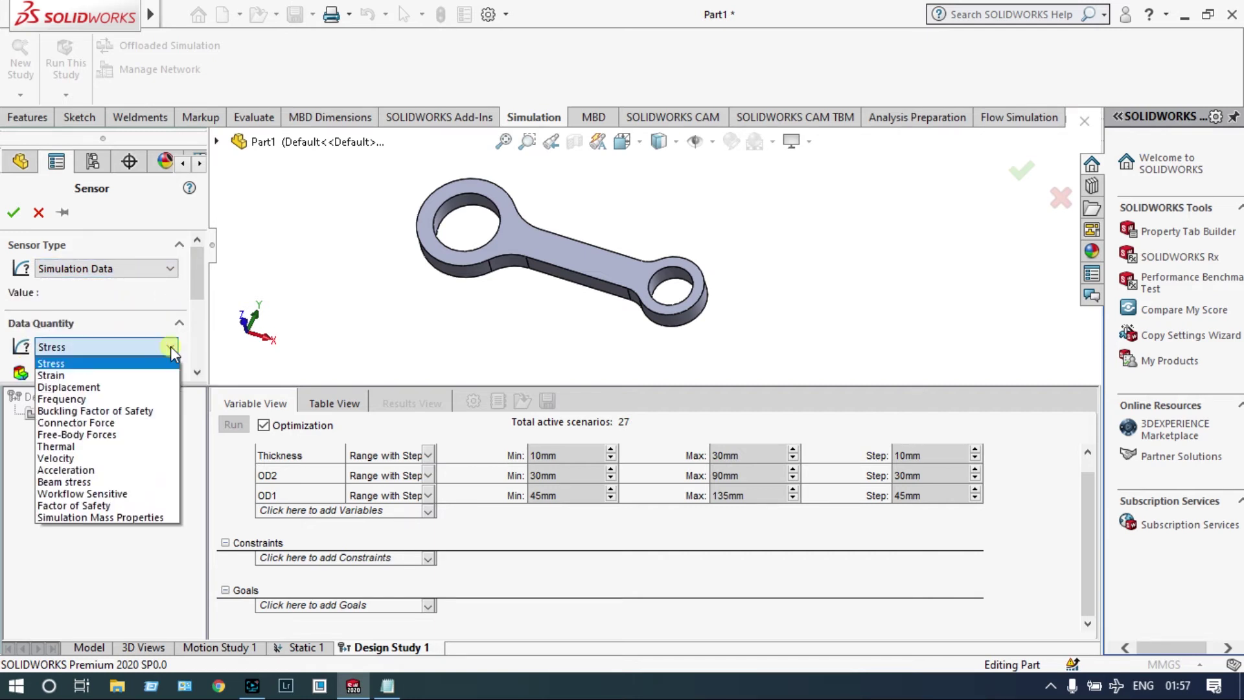
click(117, 506)
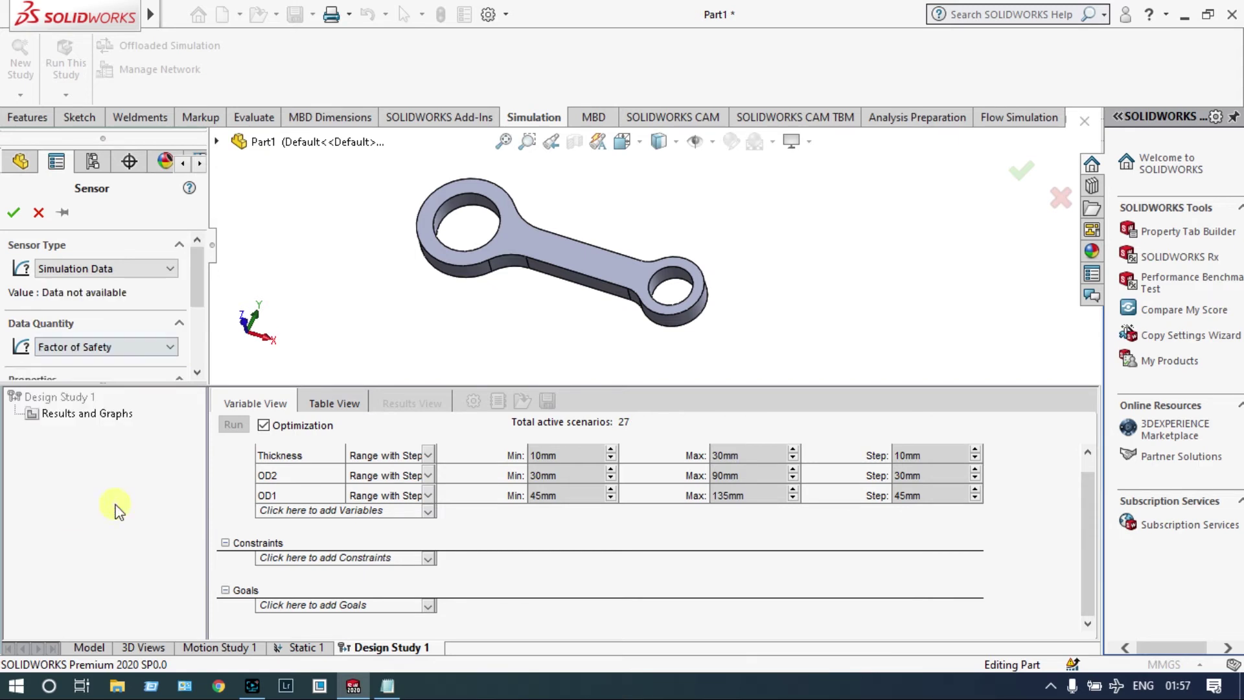
click(13, 213)
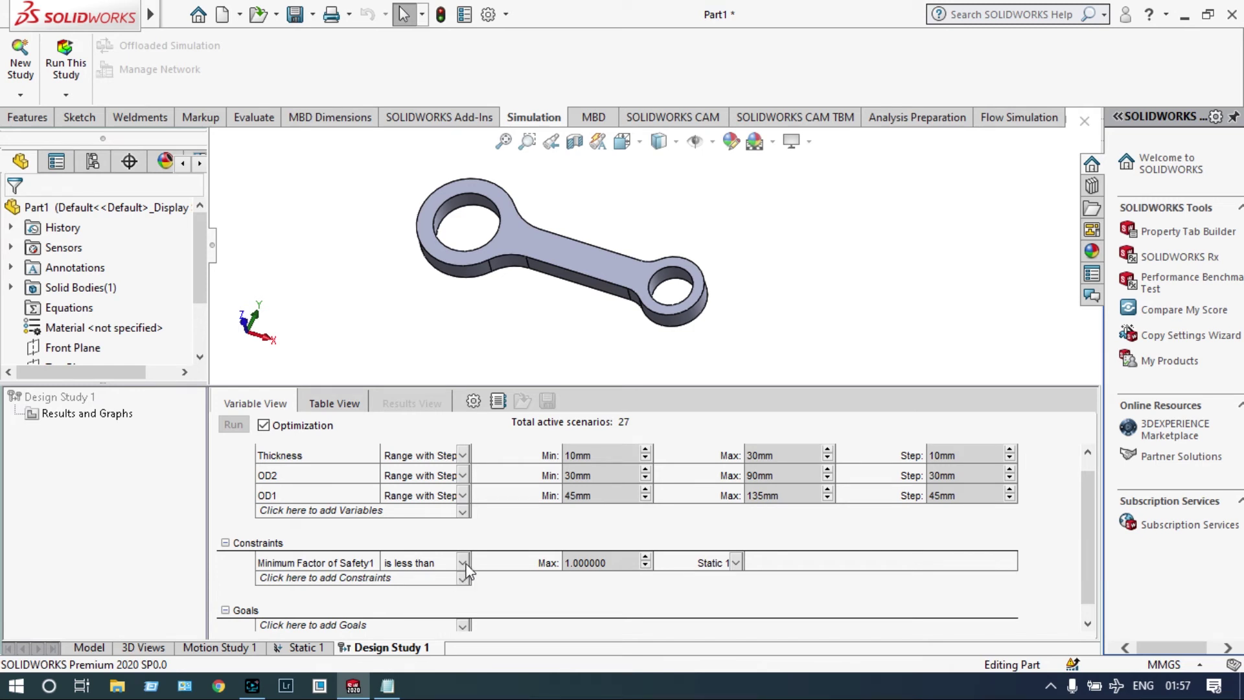
Set the factor-of-safety constraint to 'Is greater than' a minimum of 1.4
click(463, 563)
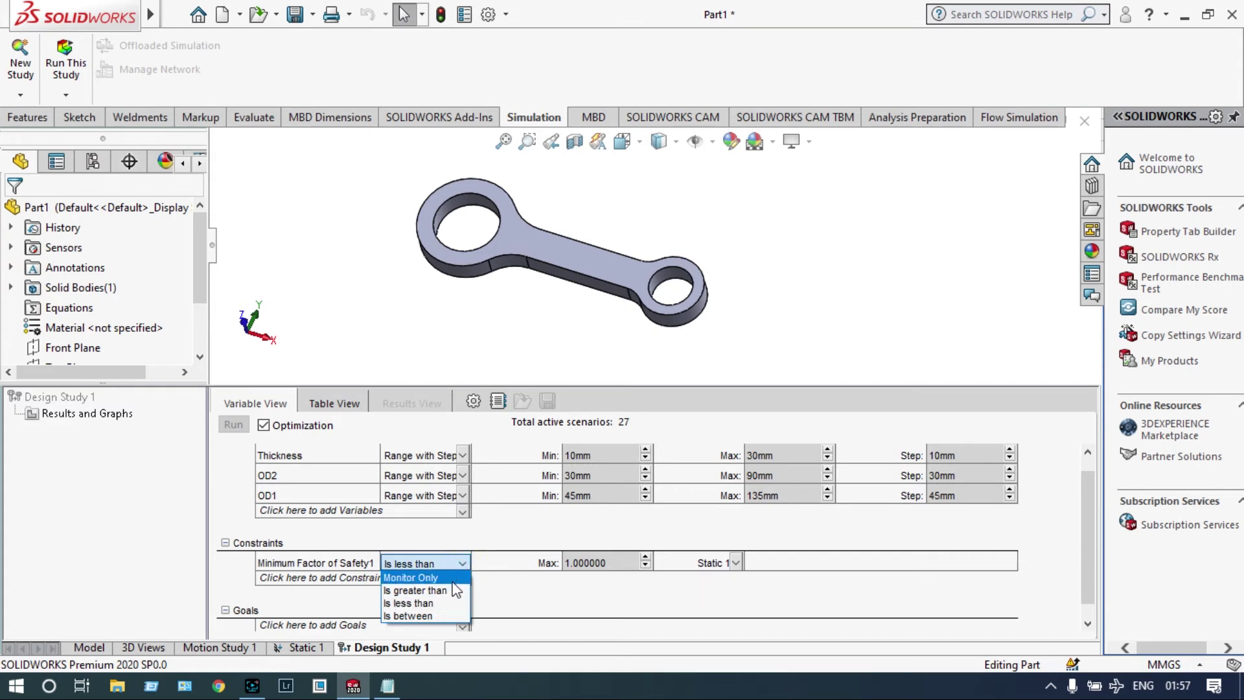
click(452, 590)
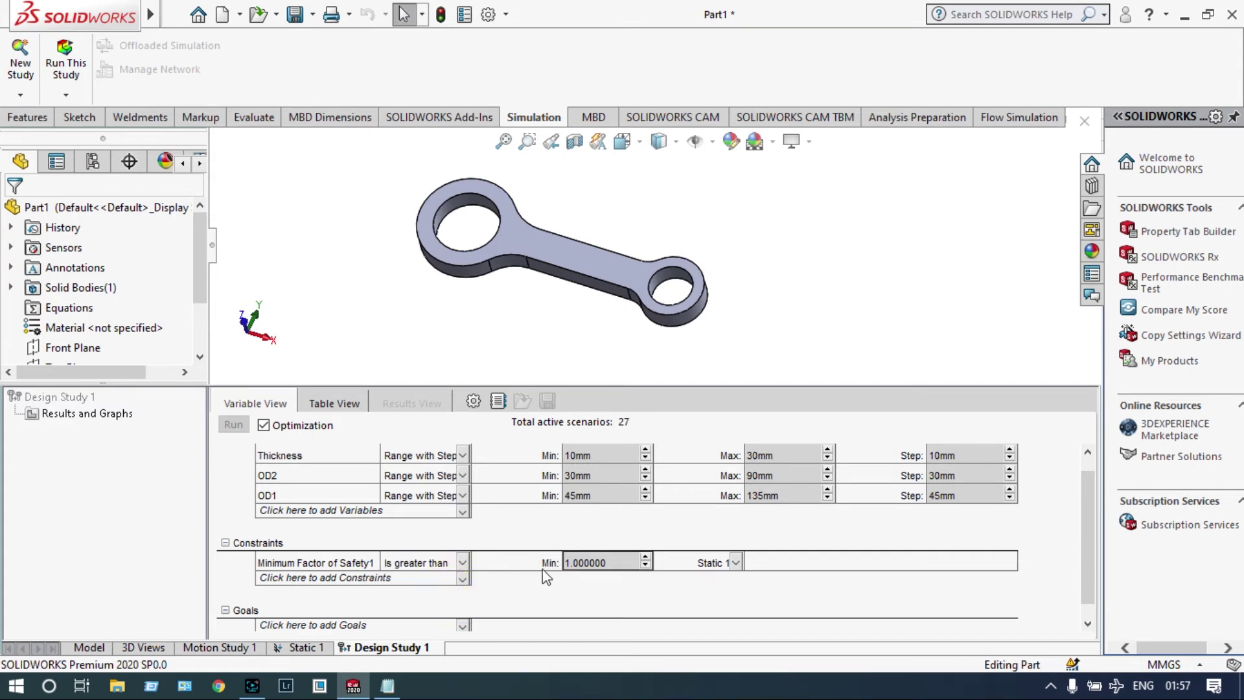
double_click(610, 563)
text(1.)
text(4)
Add a Mass sensor on the whole part body as the goal to minimize
click(463, 628)
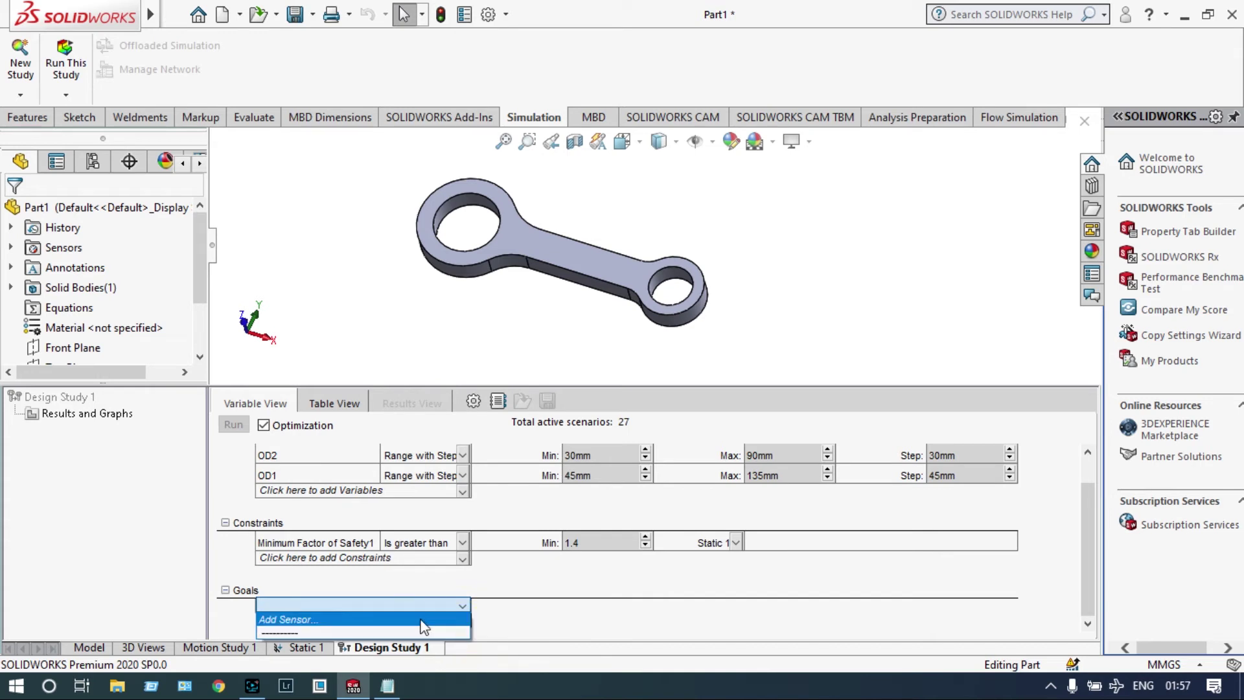
click(422, 622)
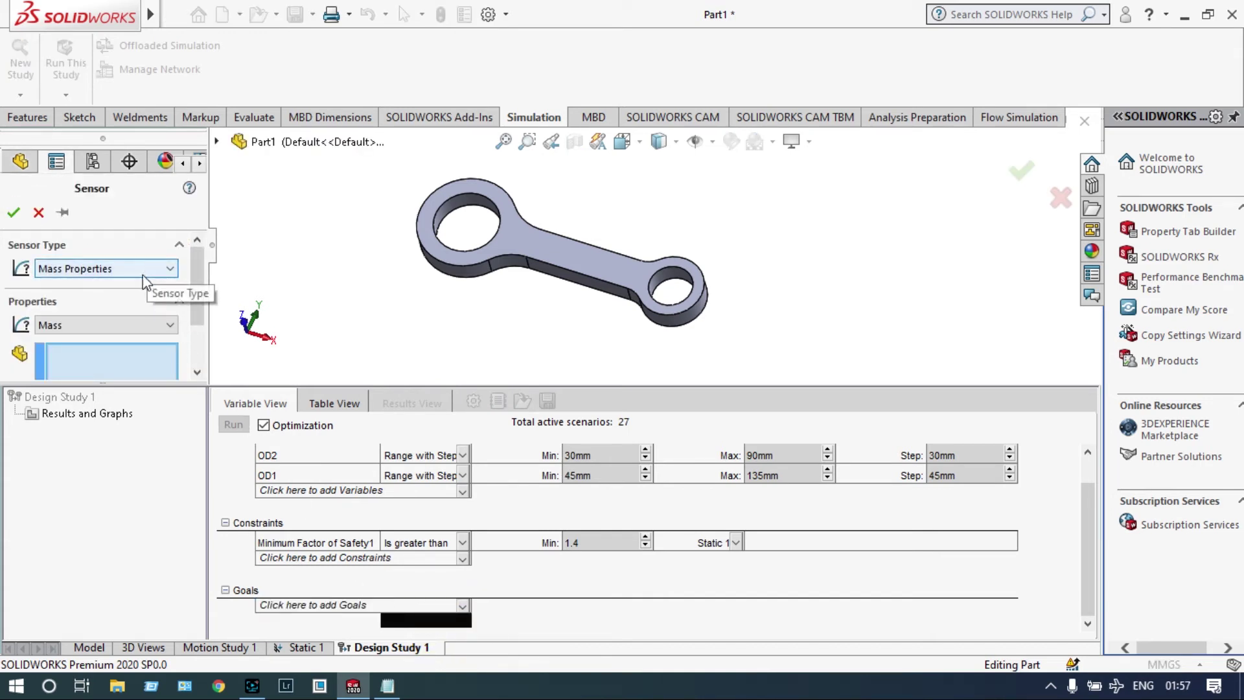
click(526, 254)
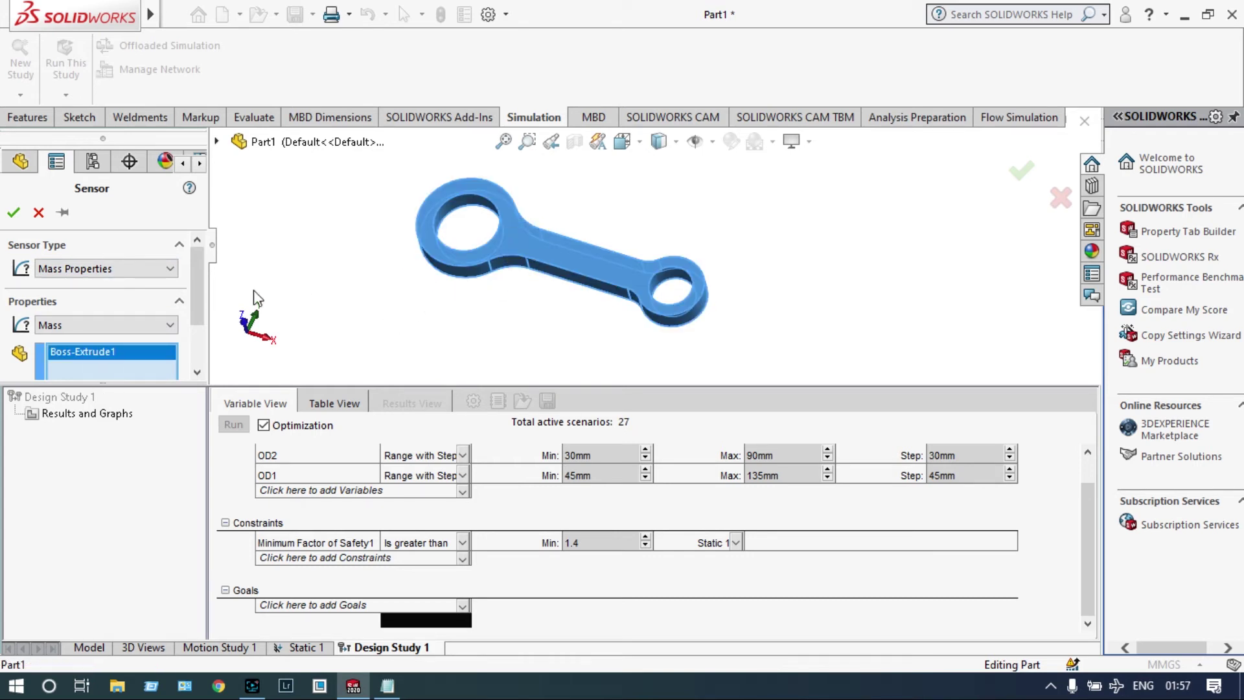
drag(201, 287, 205, 327)
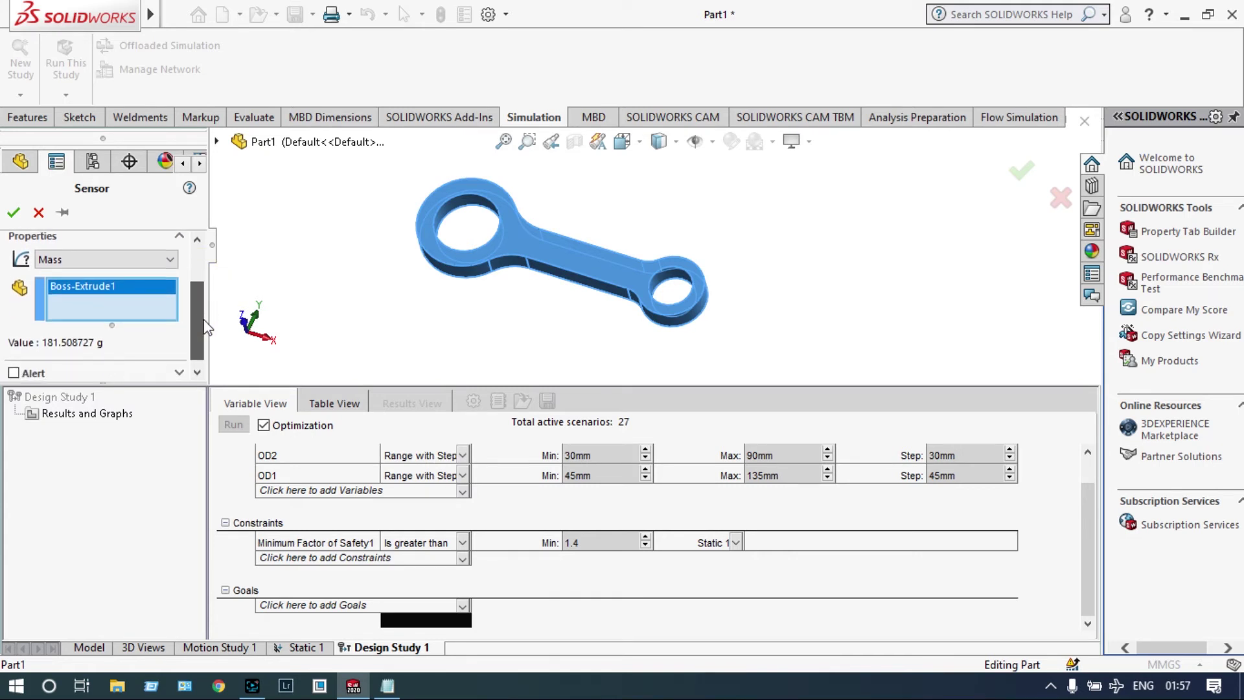
drag(205, 328, 205, 335)
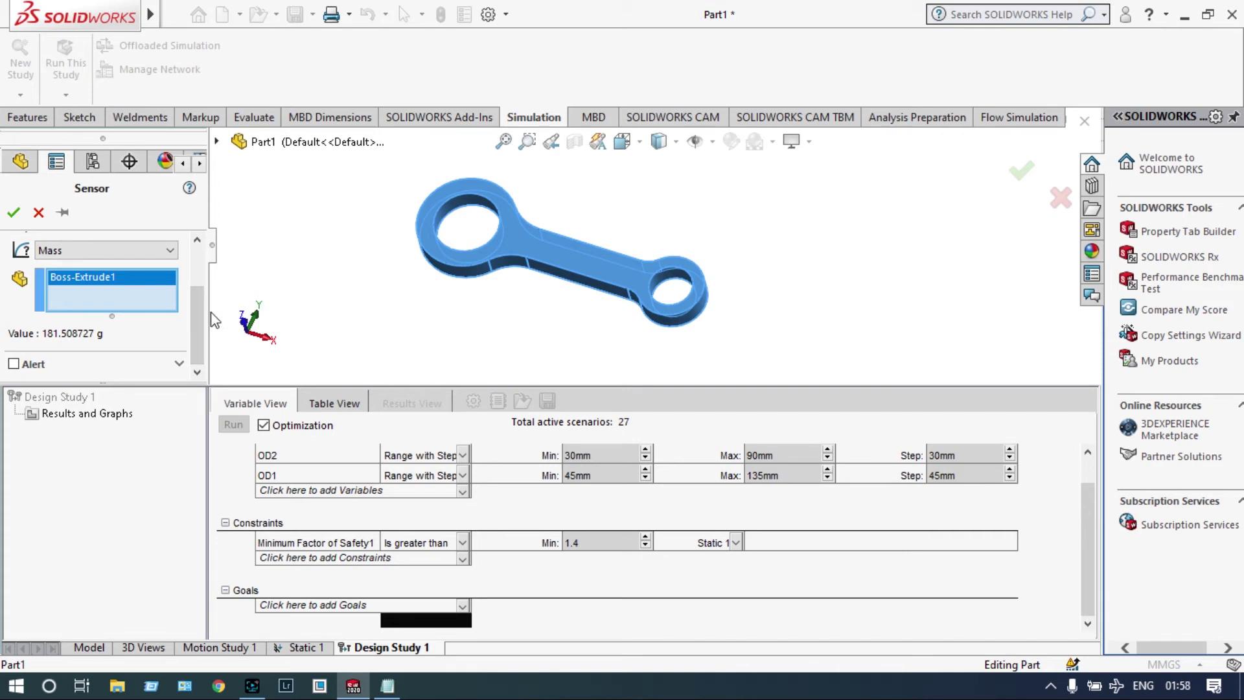
click(14, 212)
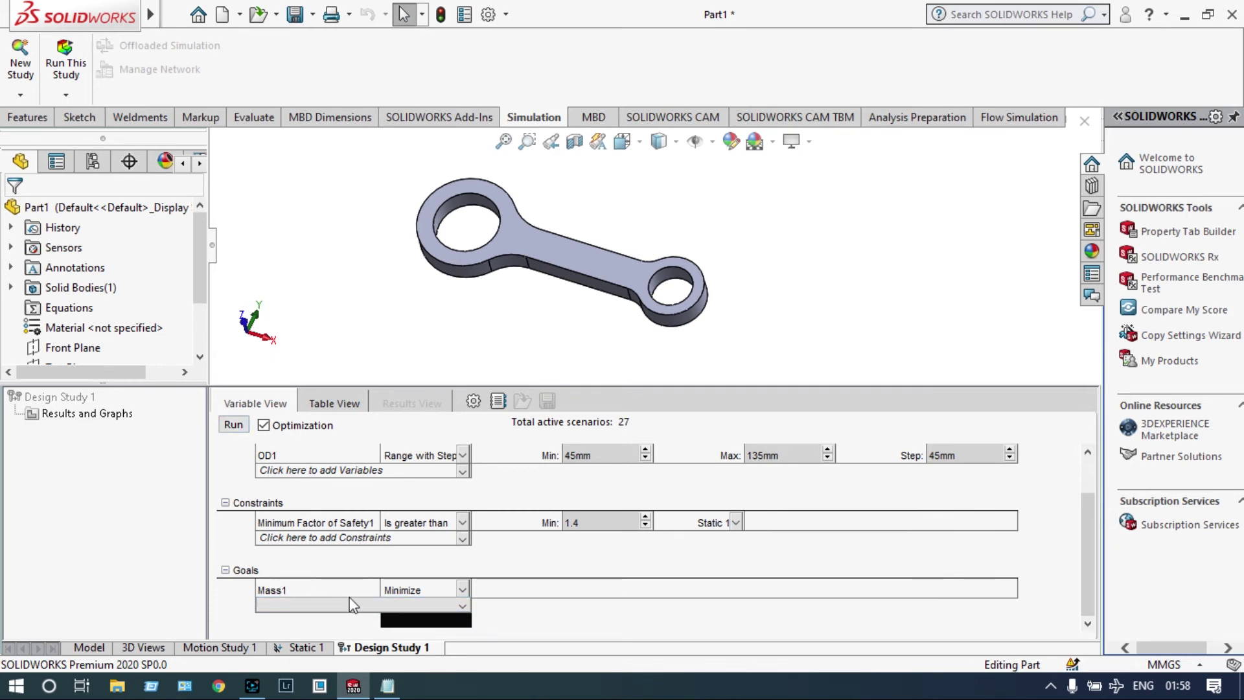
click(464, 597)
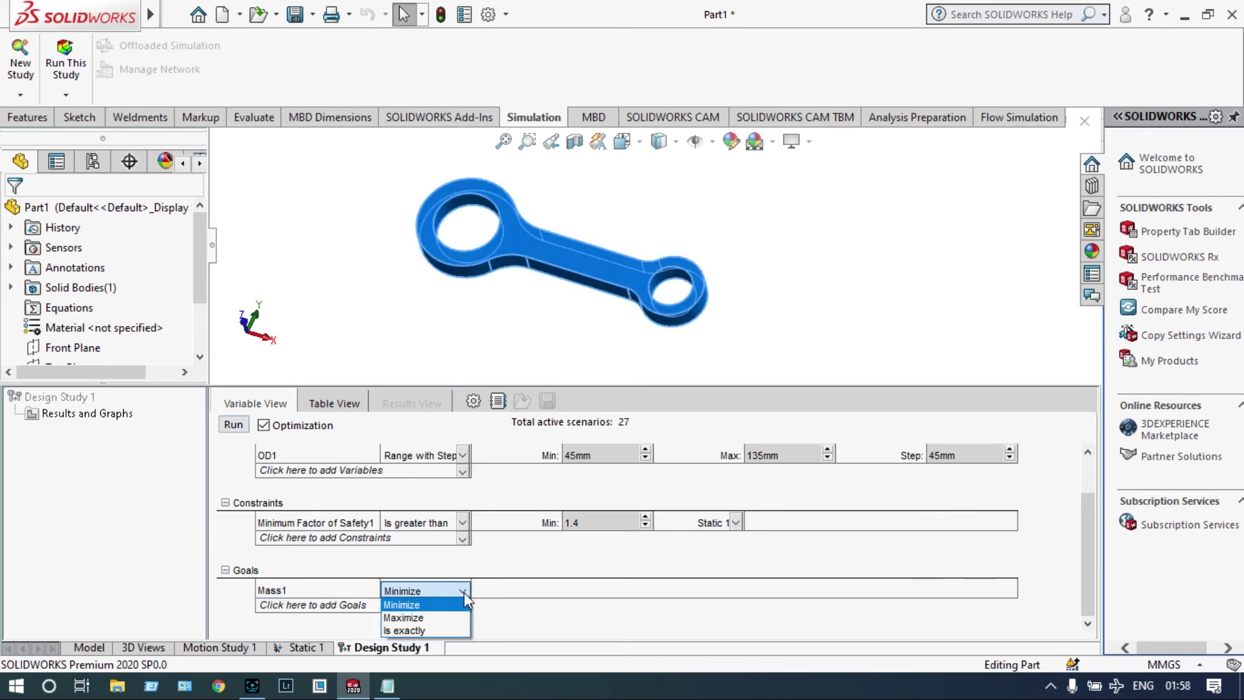
click(464, 593)
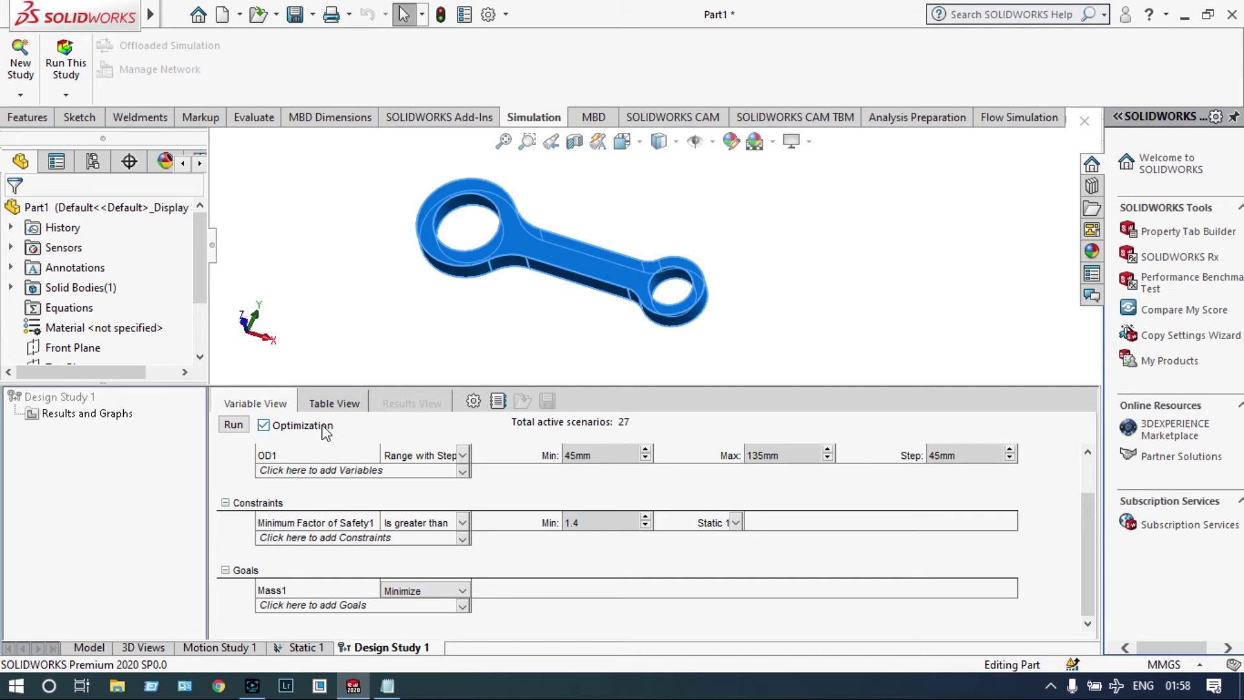
Run Design Study 1 to find the optimum: 10 mm thickness, 148.4 g, safety factor 2.24
click(234, 426)
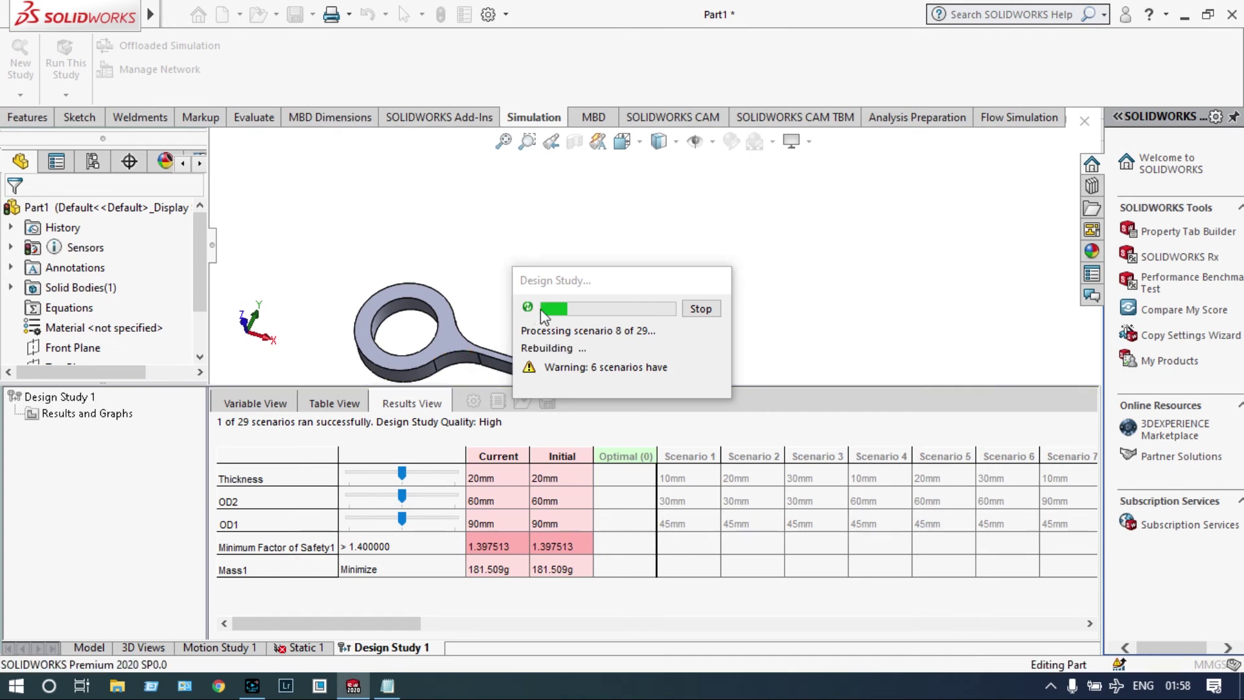
drag(603, 289, 801, 233)
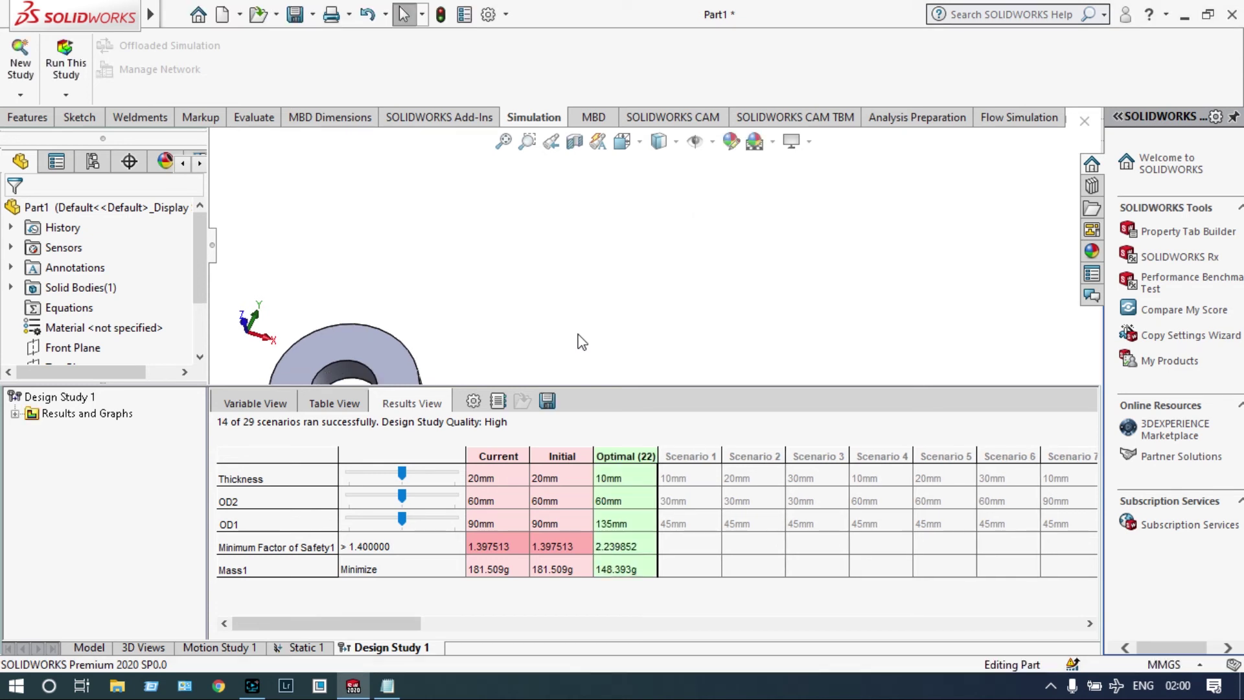
key(f)
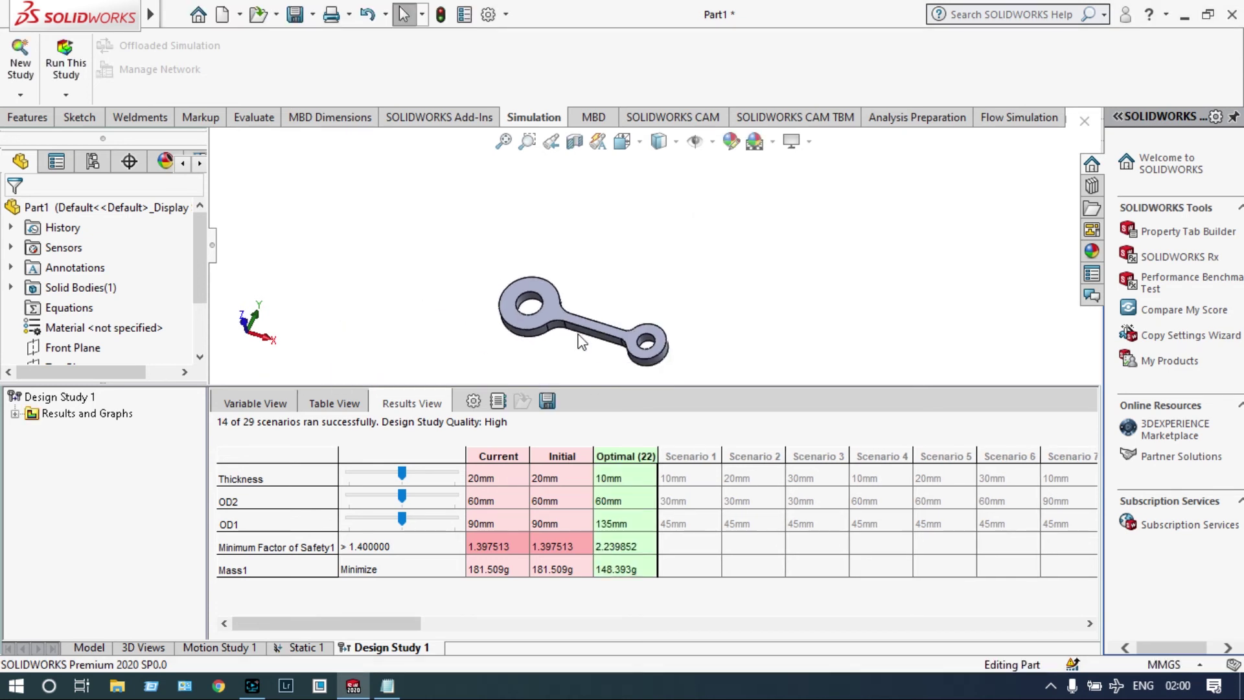
scroll(586, 358, down, 2)
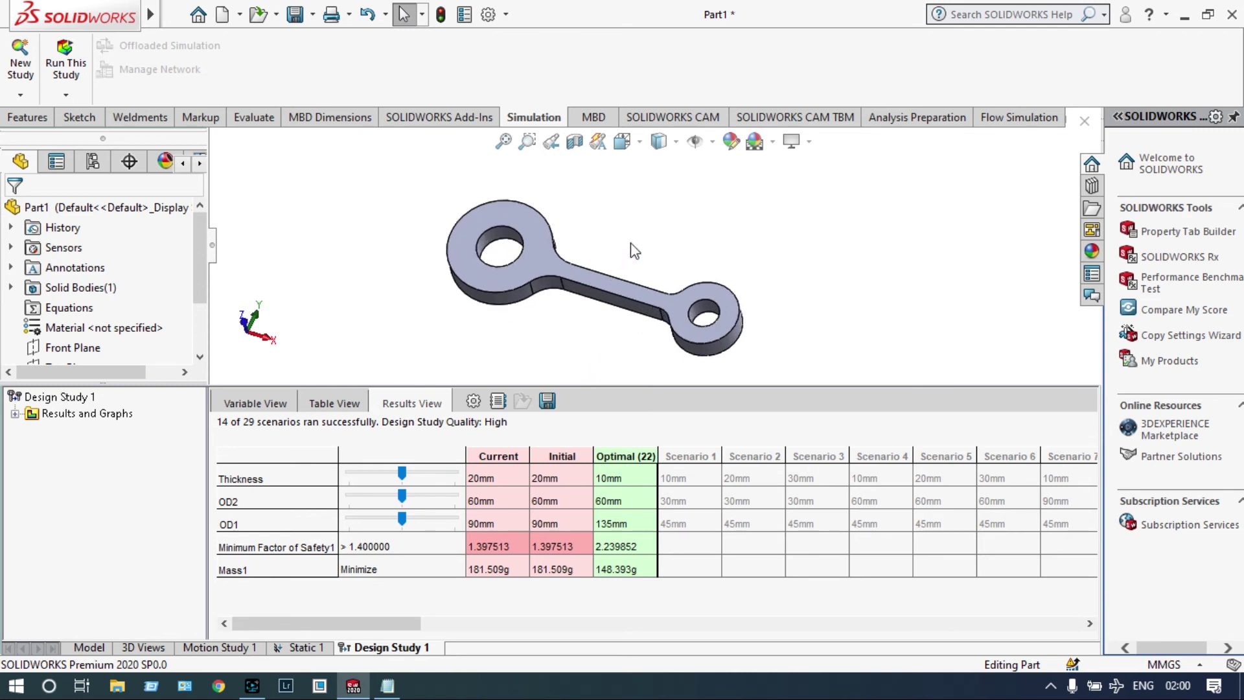
middle_drag(632, 251, 652, 282)
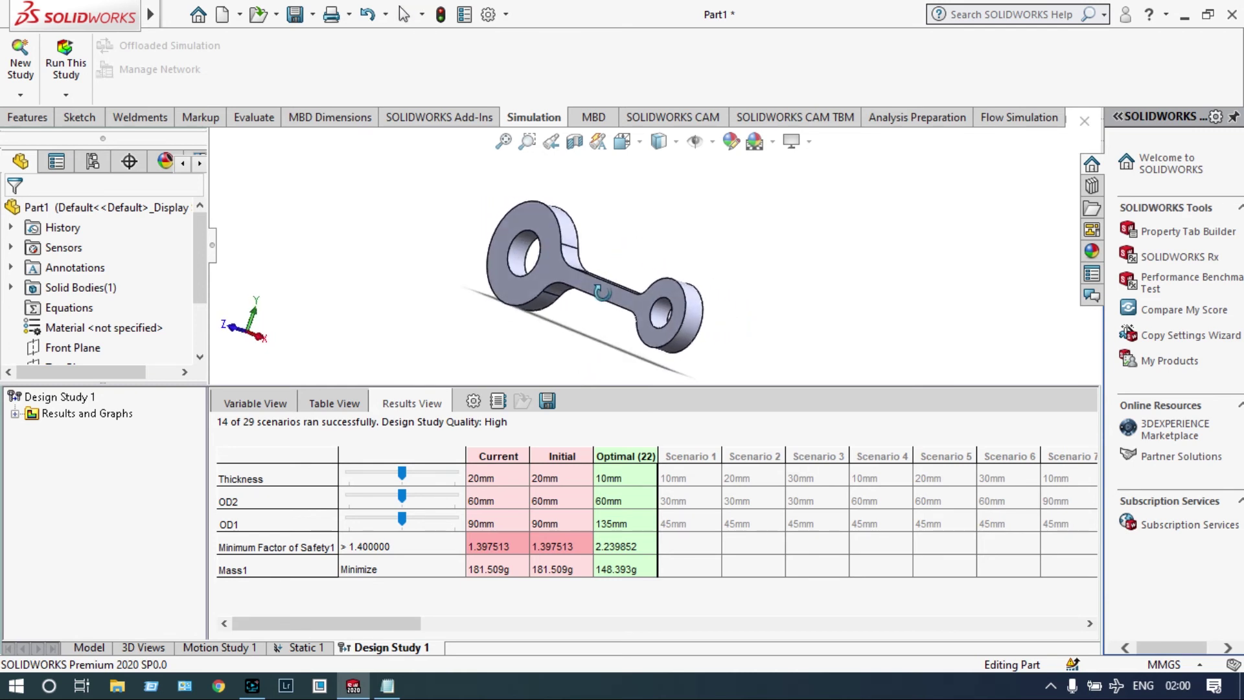
middle_drag(651, 282, 616, 310)
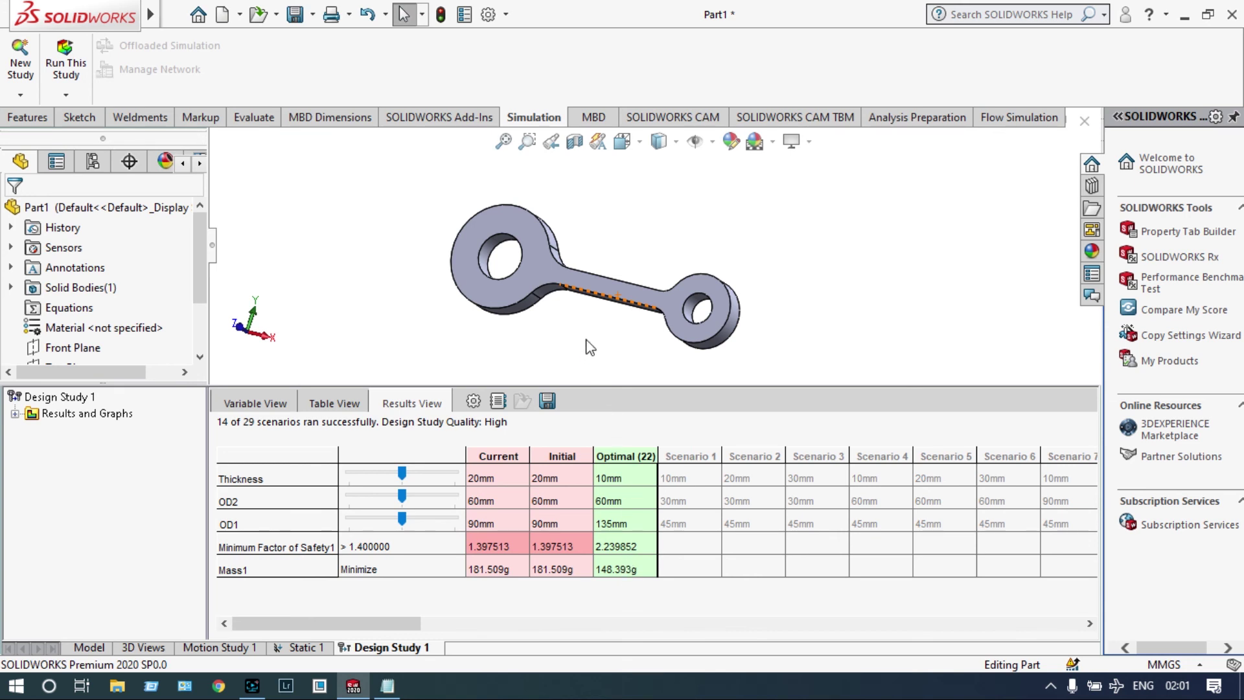
mouse_move(595, 337)
middle_down()
mouse_move(611, 279)
mouse_move(604, 328)
middle_up()
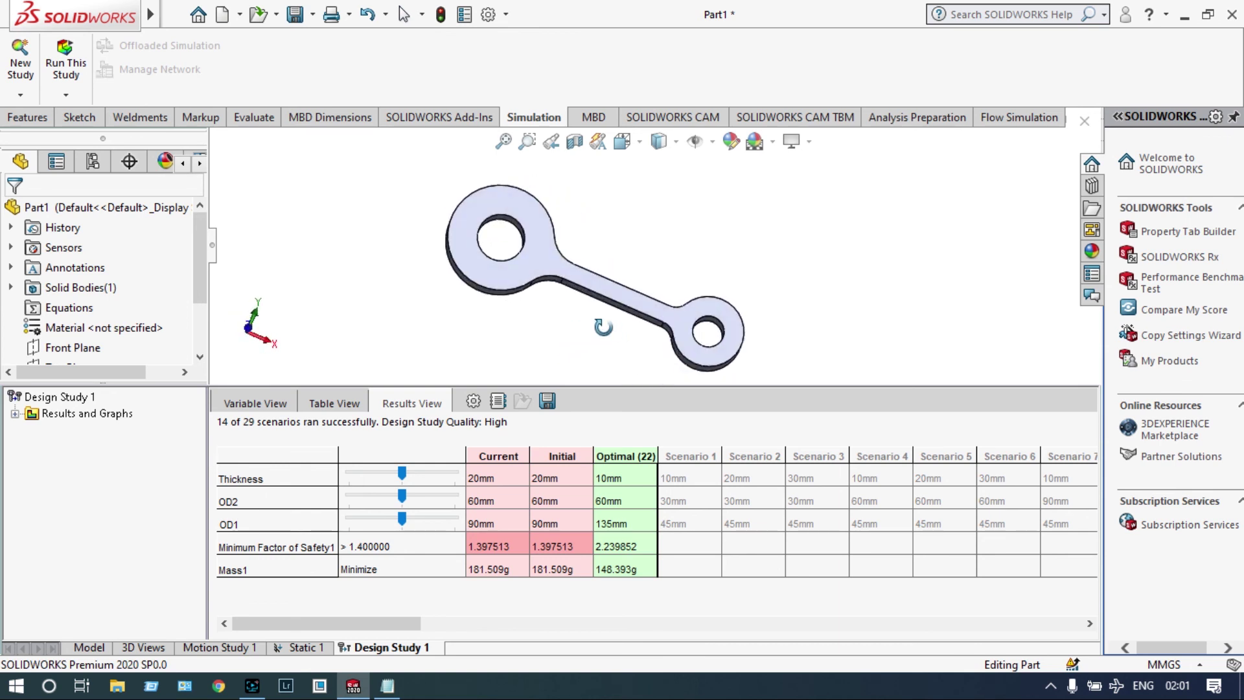
middle_drag(602, 328, 619, 332)
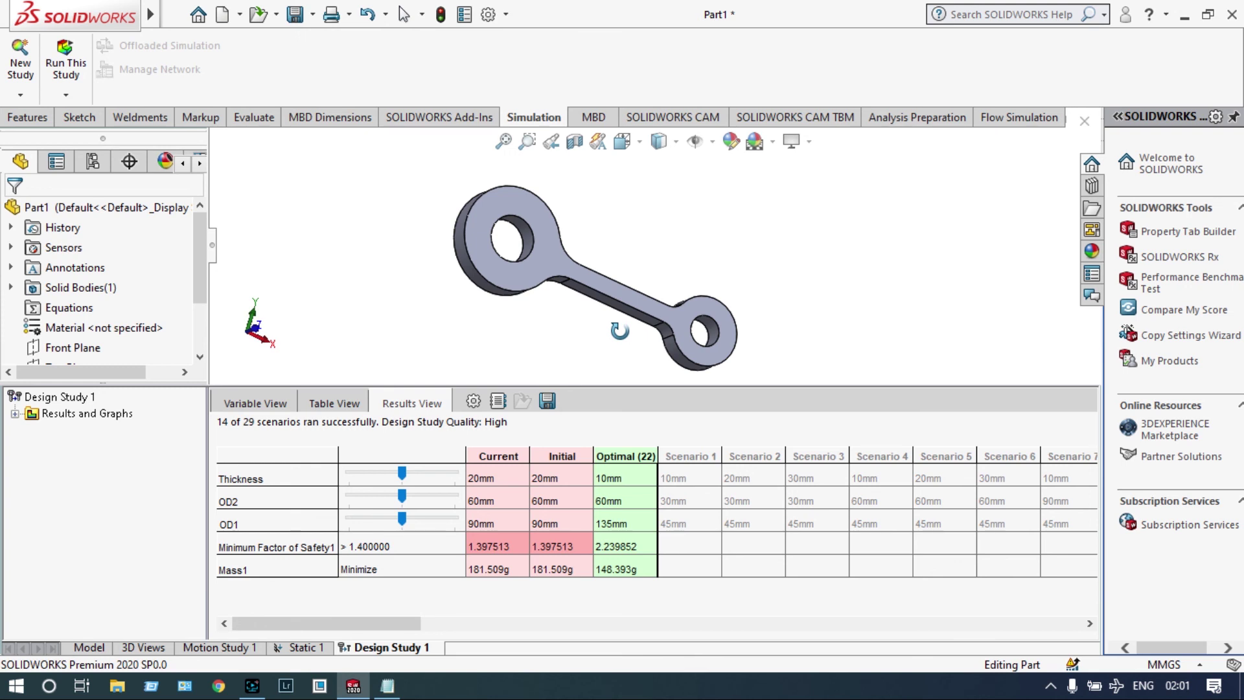
middle_drag(619, 332, 621, 333)
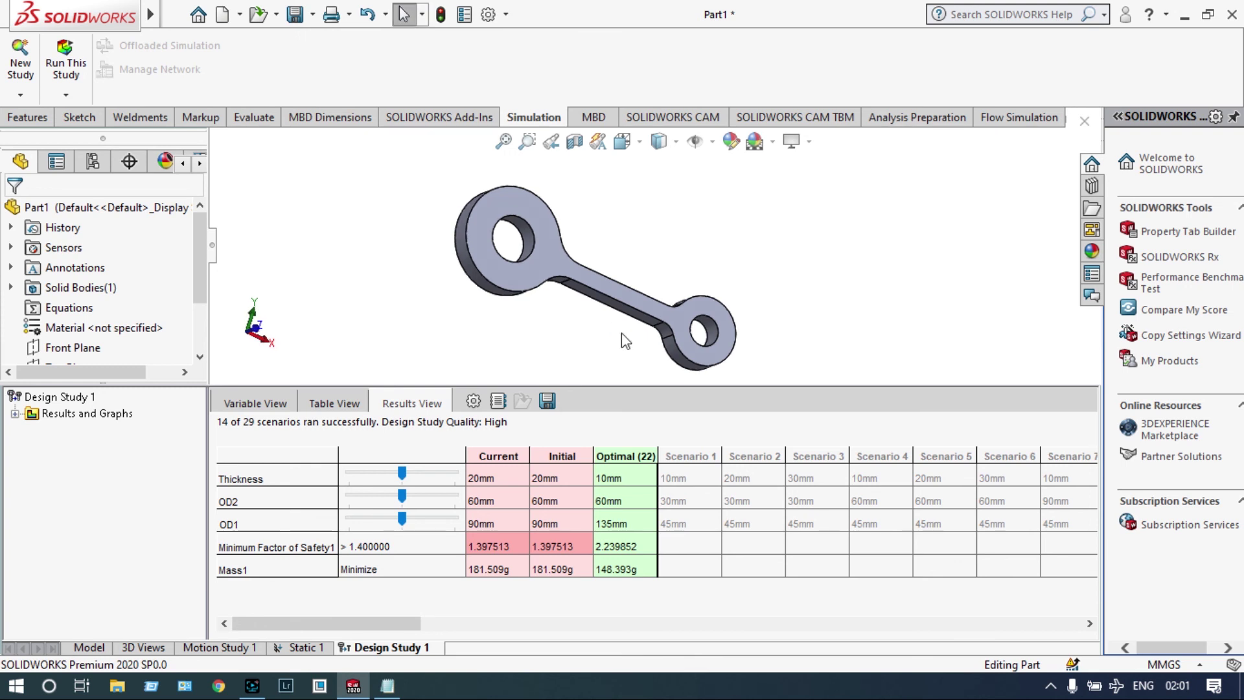